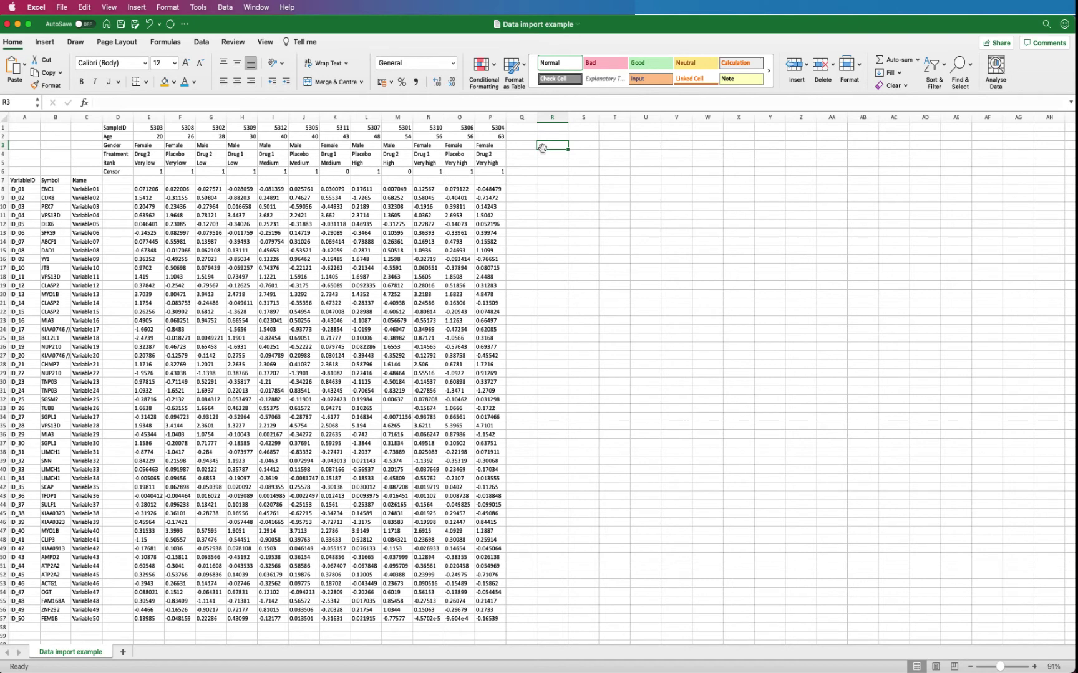
pyautogui.moveTo(155, 118); pyautogui.dragTo(502, 121)
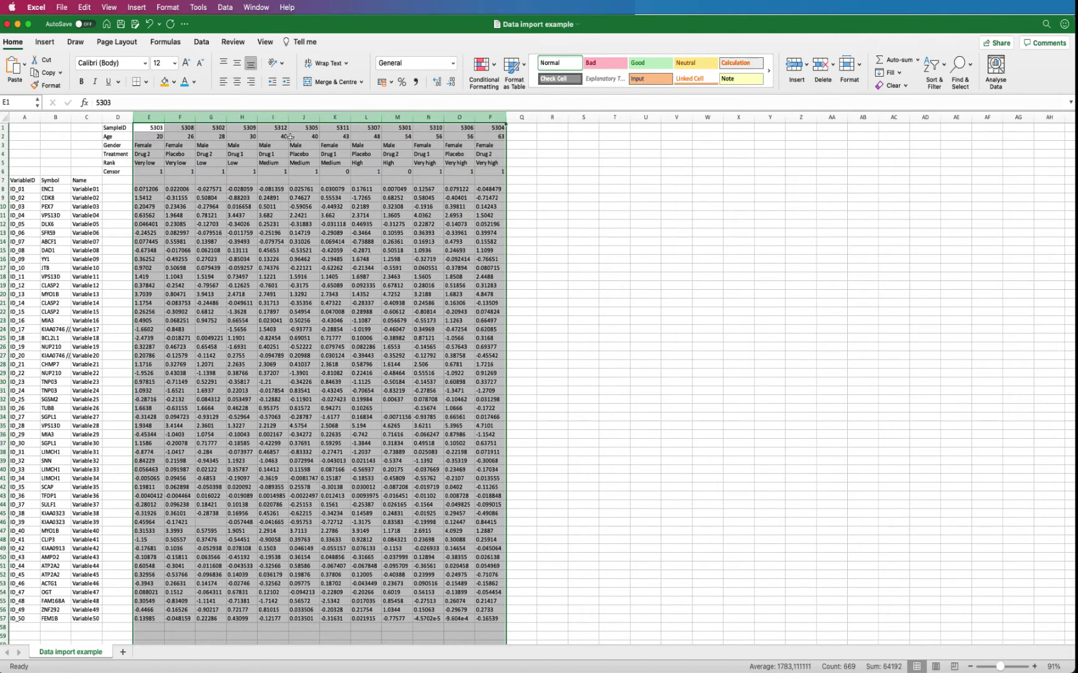
pyautogui.moveTo(115, 128); pyautogui.dragTo(116, 175)
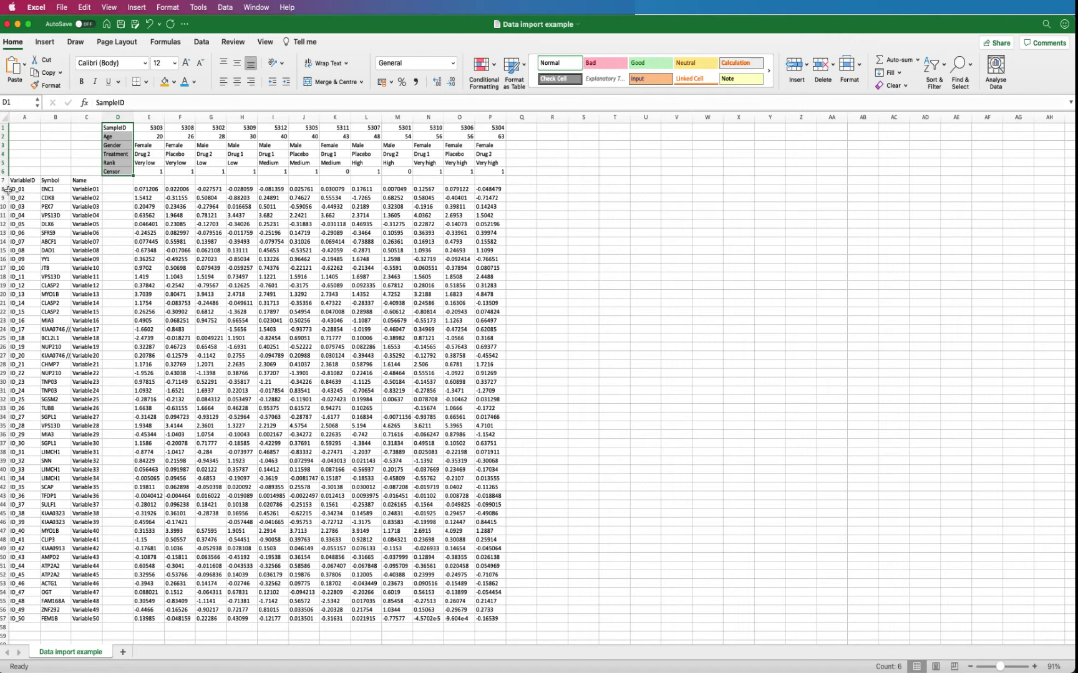
pyautogui.moveTo(7, 189); pyautogui.dragTo(7, 619)
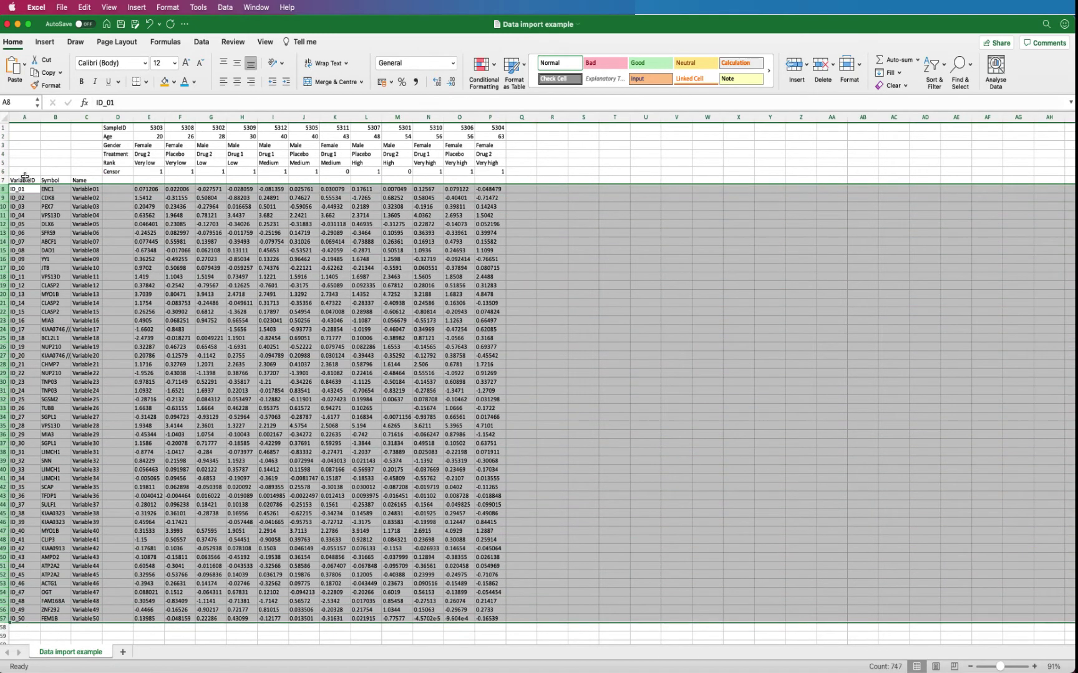
pyautogui.moveTo(24, 180); pyautogui.dragTo(87, 180)
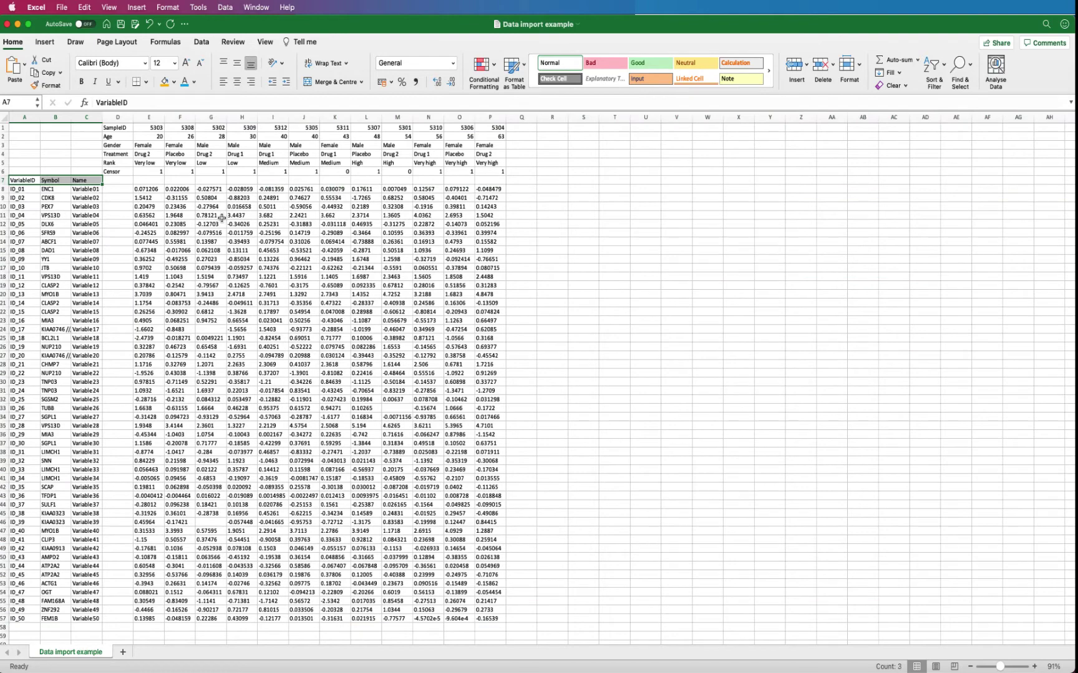
pyautogui.click(593, 269)
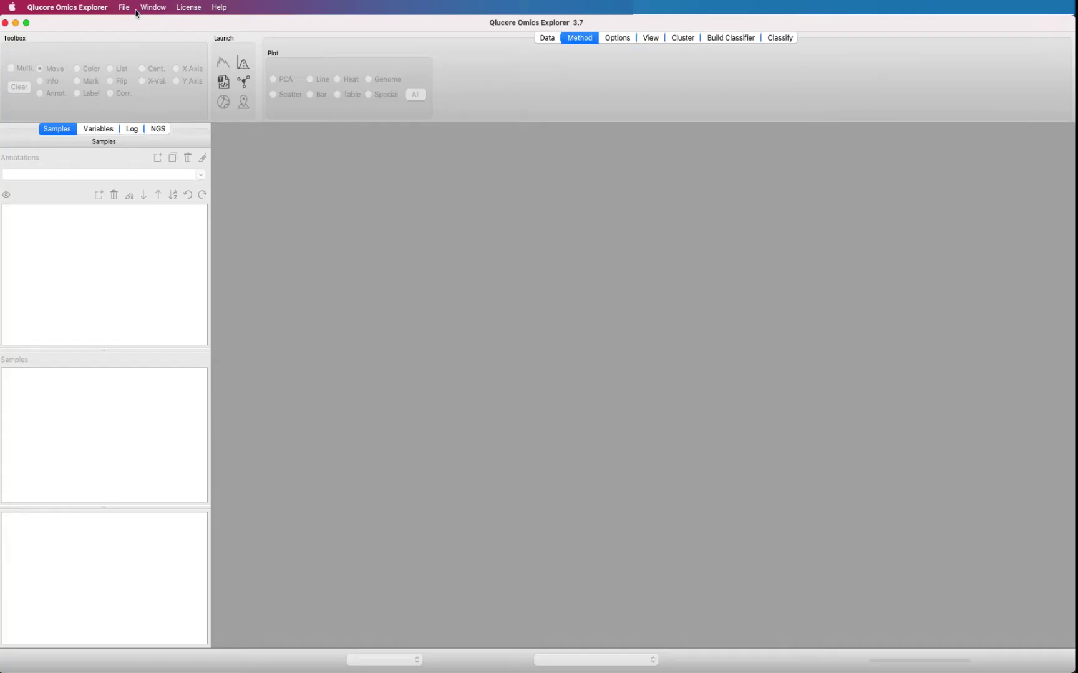
# Step: Open Data import example.txt in the Data Import Wizard
pyautogui.click(132, 12)
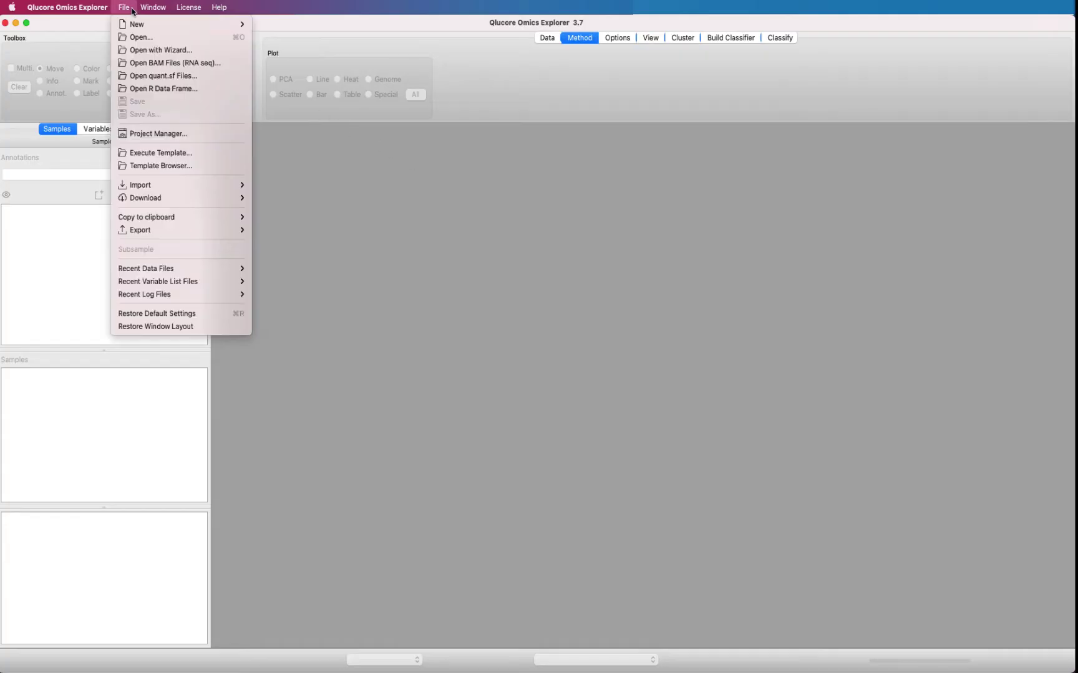
pyautogui.click(134, 50)
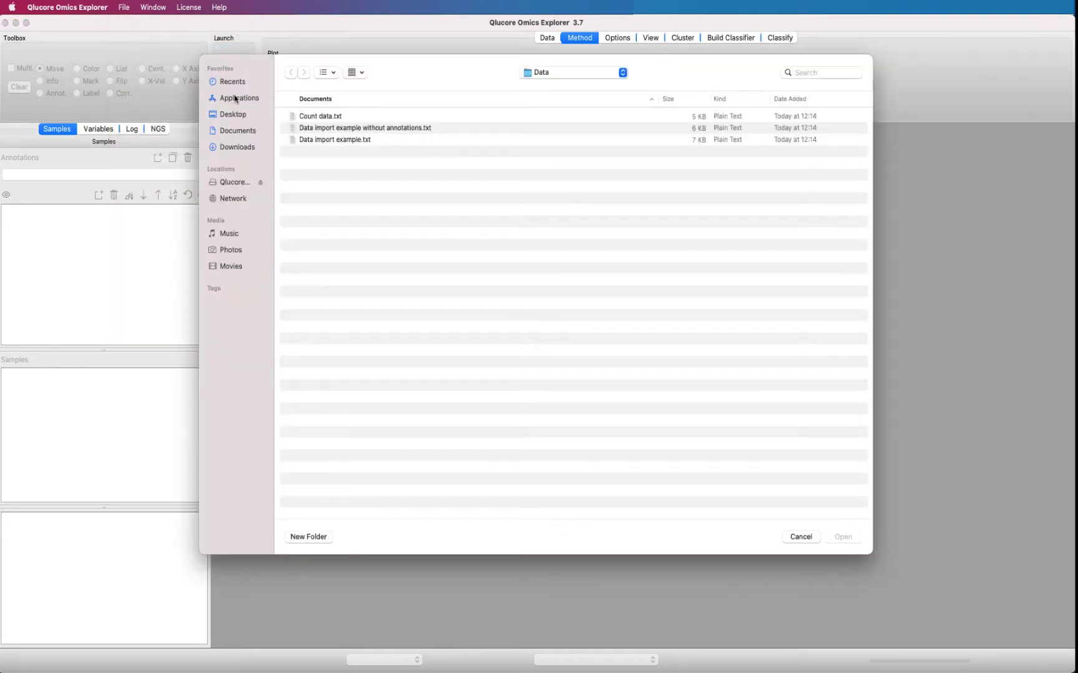
pyautogui.click(316, 141)
pyautogui.doubleClick(317, 141)
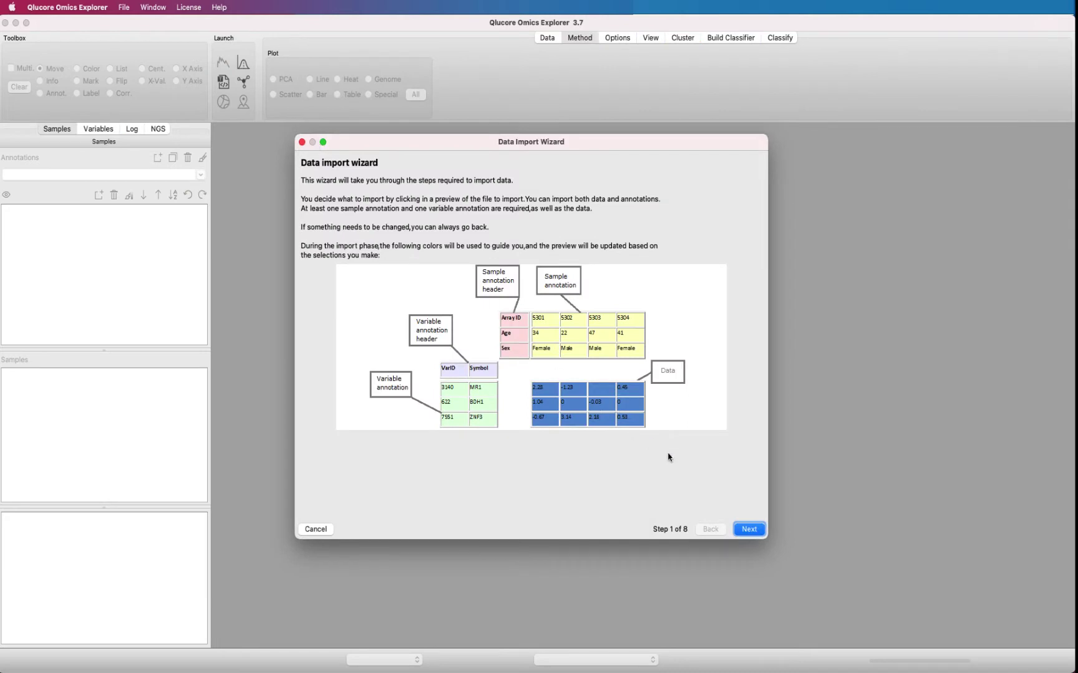
# Step: Mark the data as not raw counts and keep tab as the column separator
pyautogui.click(762, 530)
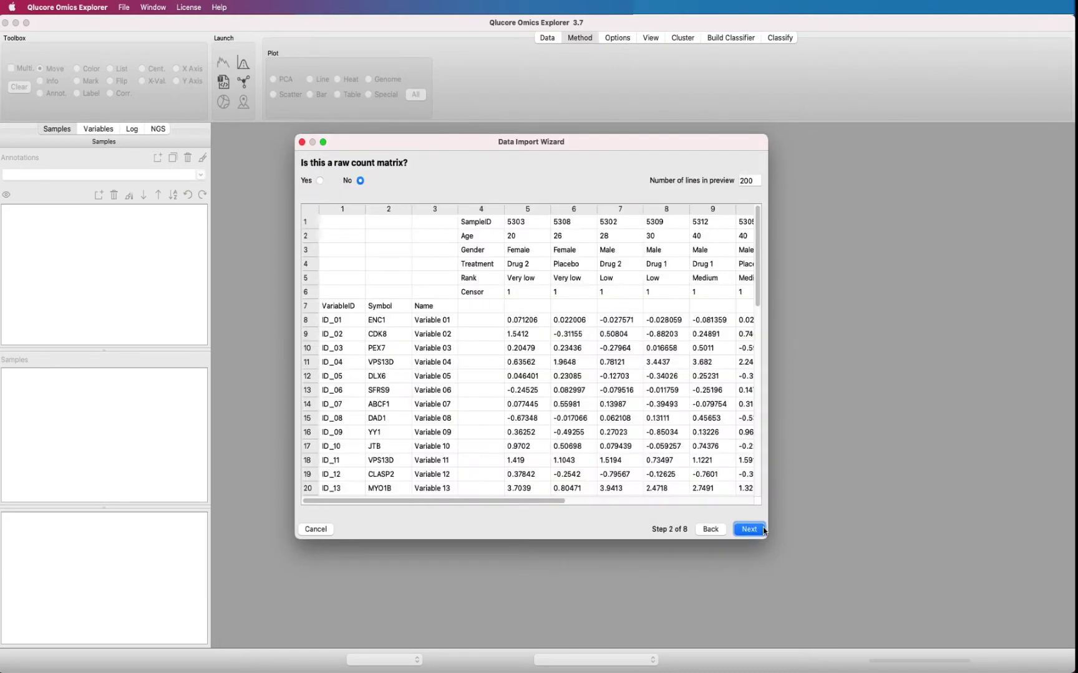
pyautogui.click(360, 180)
pyautogui.click(757, 535)
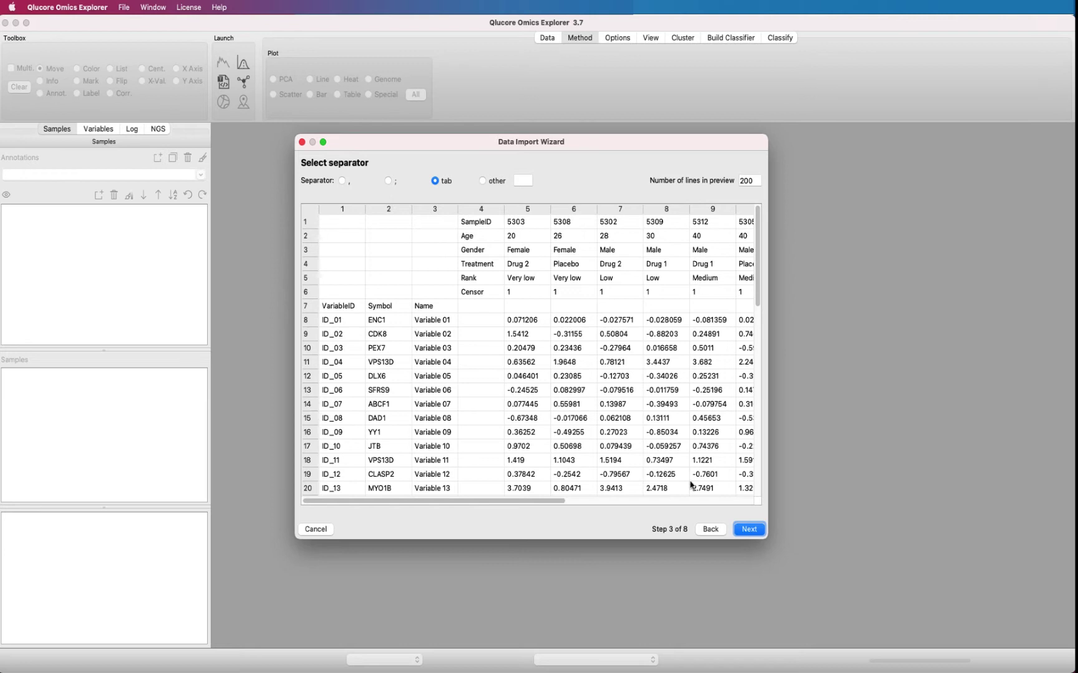
pyautogui.click(750, 530)
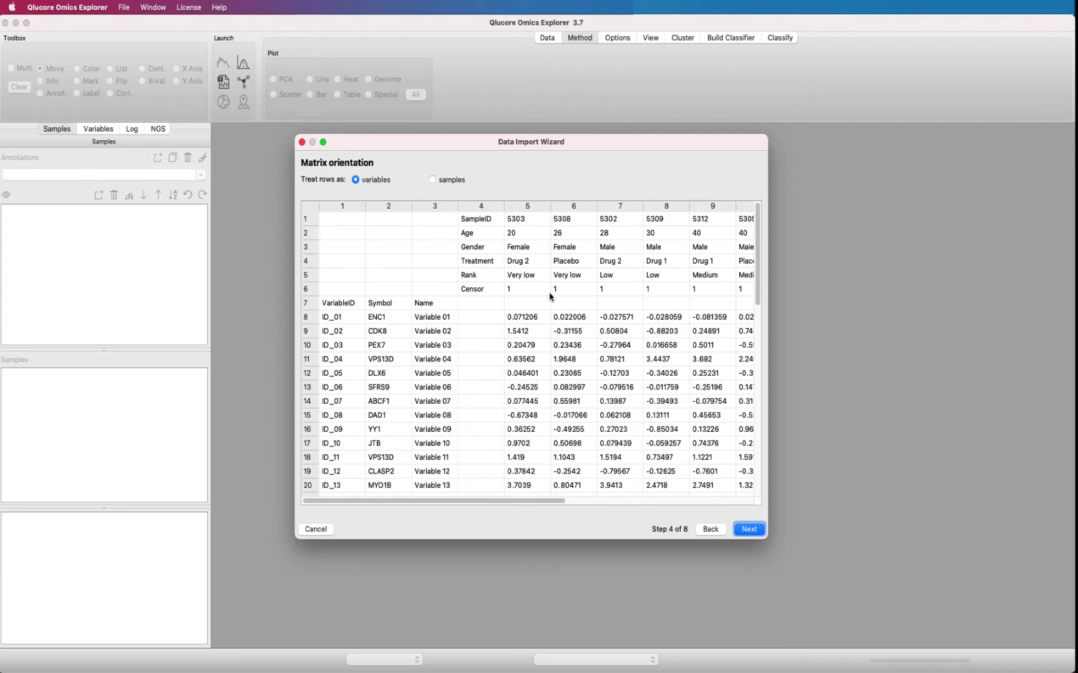
# Step: Keep rows as variables and mark the data matrix from 0.071206 to the row-8 cell in column 16
pyautogui.click(749, 529)
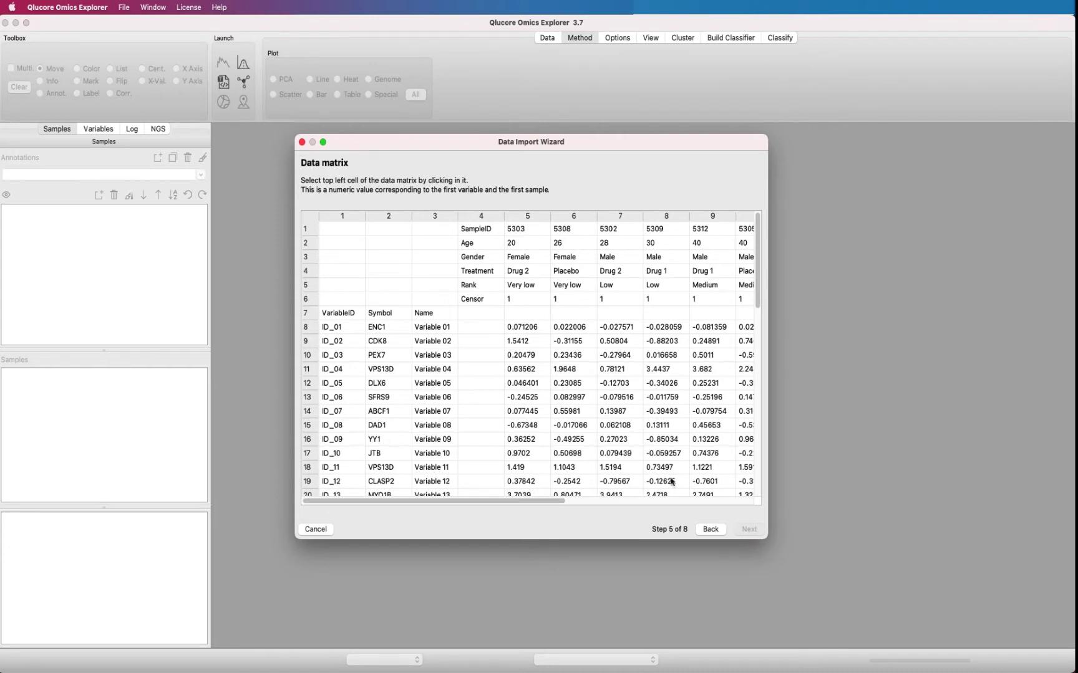
pyautogui.click(527, 330)
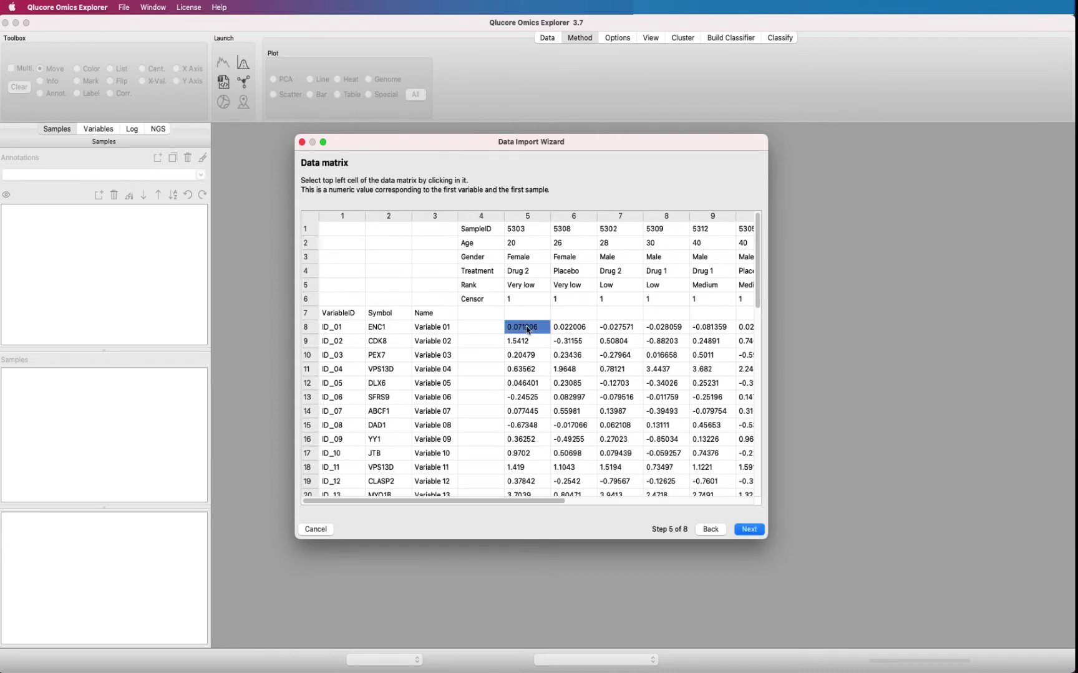
pyautogui.click(749, 529)
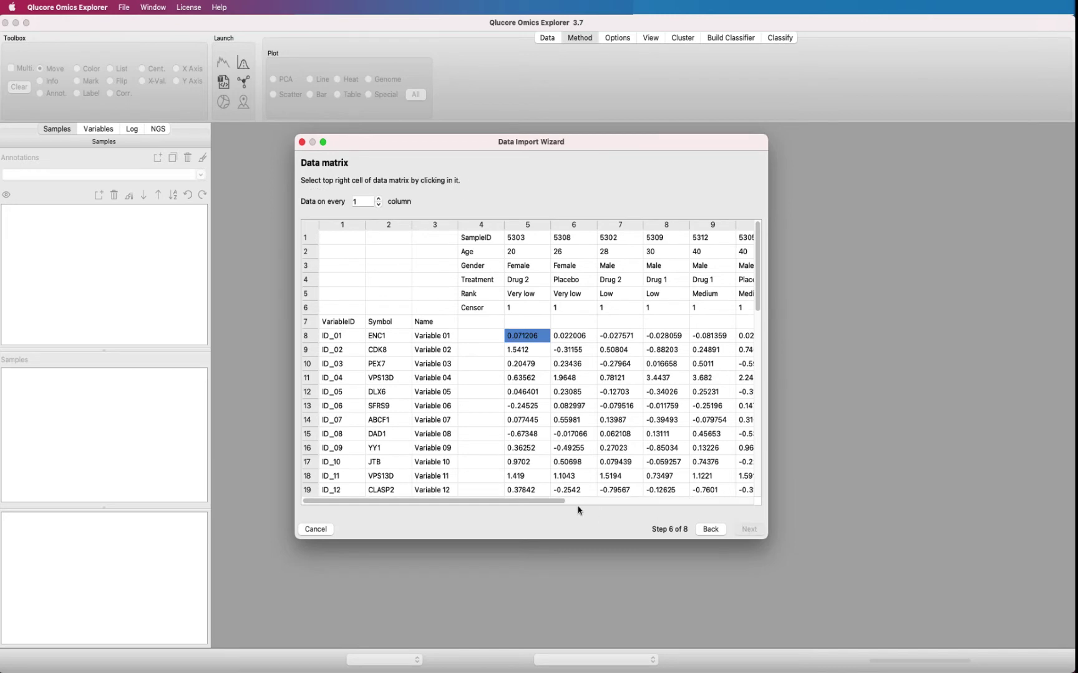
pyautogui.moveTo(561, 501); pyautogui.dragTo(749, 503)
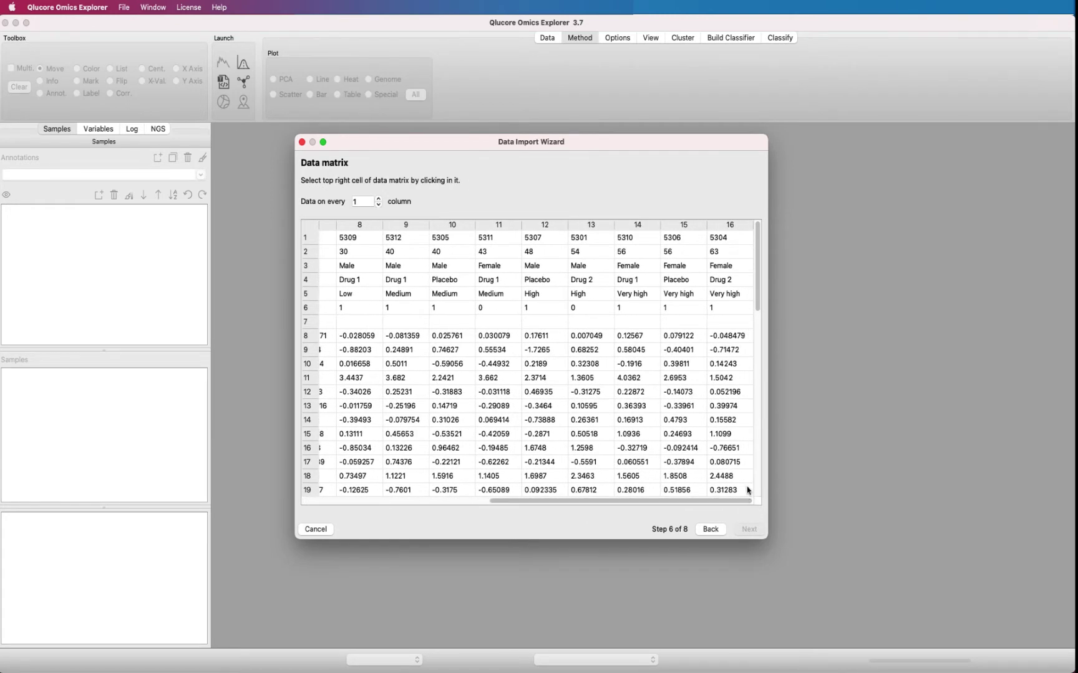
pyautogui.click(742, 338)
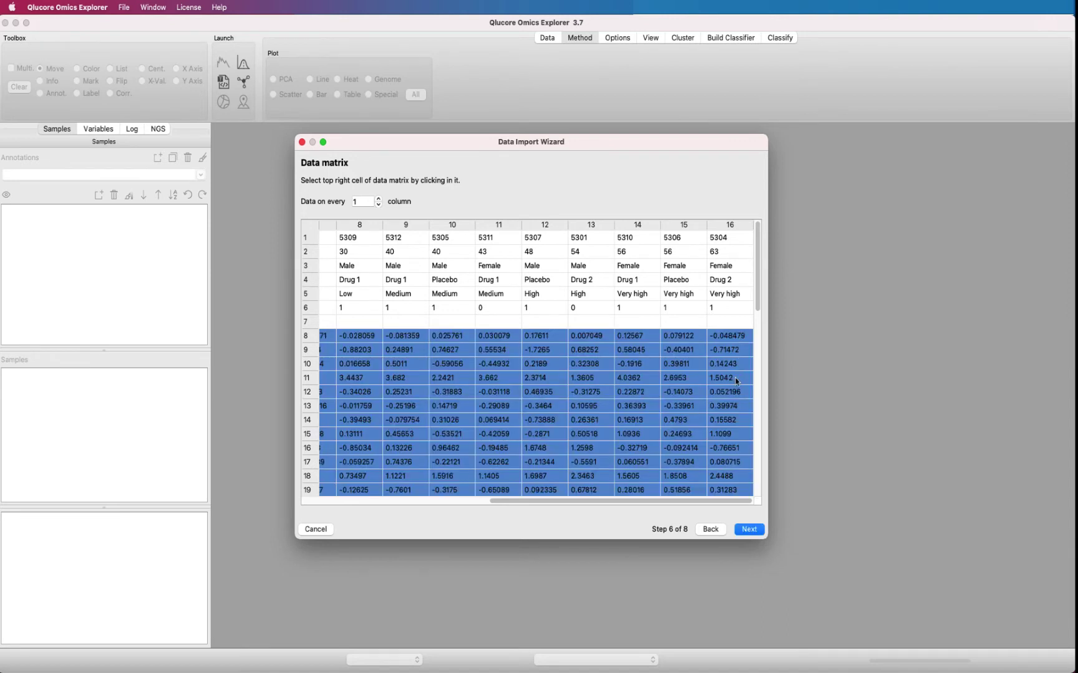
pyautogui.moveTo(747, 503); pyautogui.dragTo(523, 496)
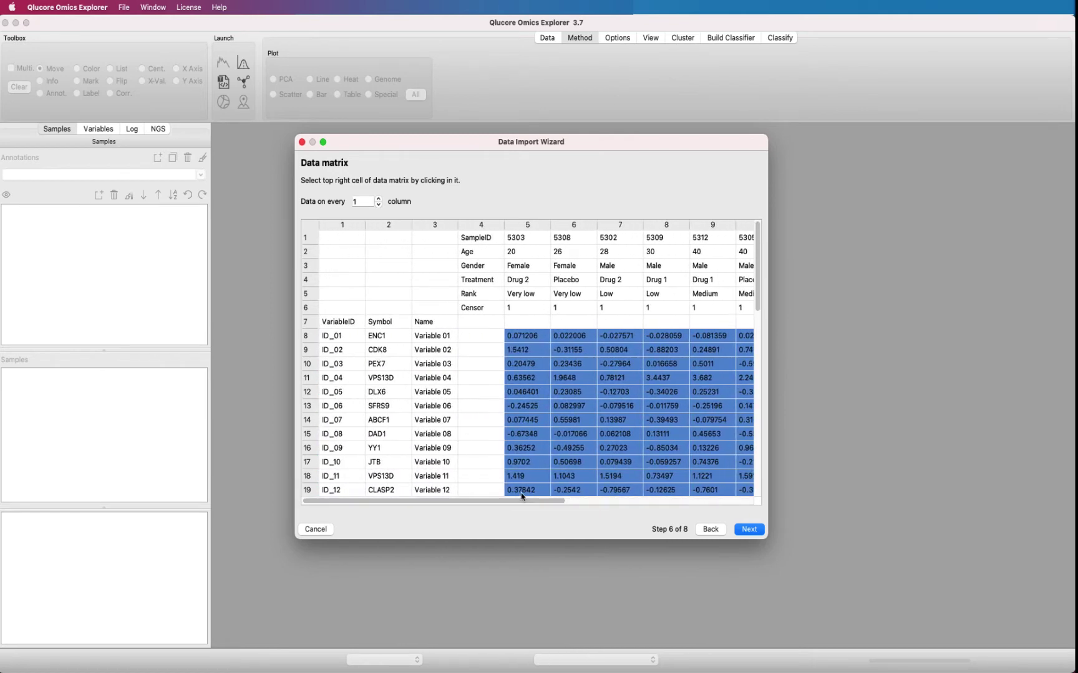
# Step: Enlarge the wizard window and keep data taken from every column (Data on every 1)
pyautogui.moveTo(767, 538); pyautogui.dragTo(1030, 636)
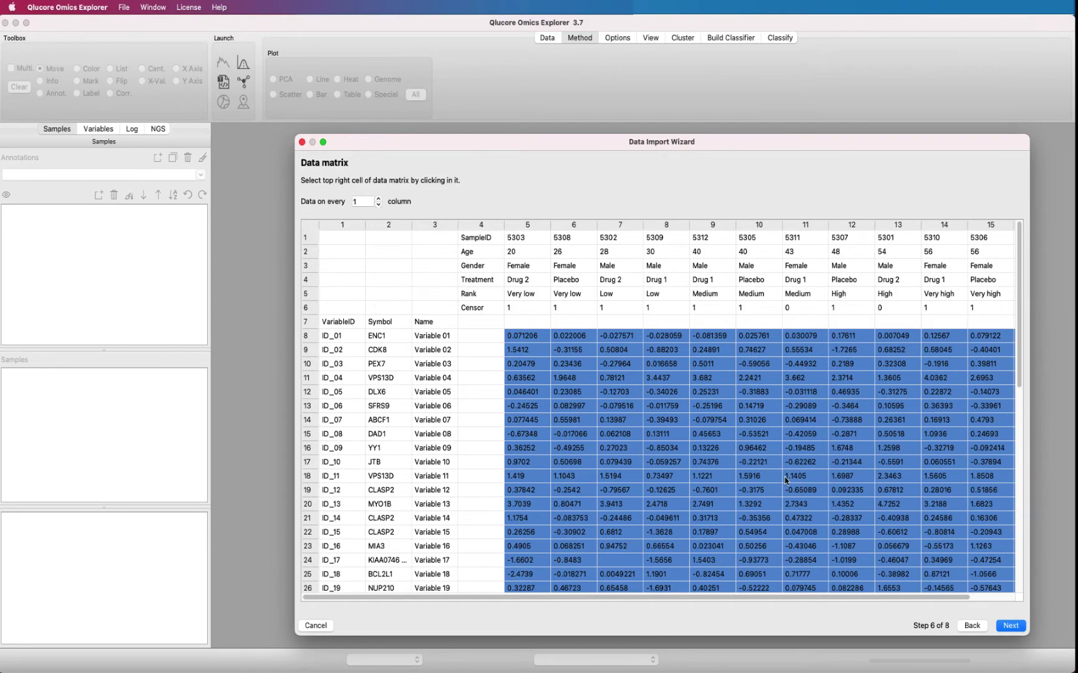
pyautogui.moveTo(594, 144); pyautogui.dragTo(471, 118)
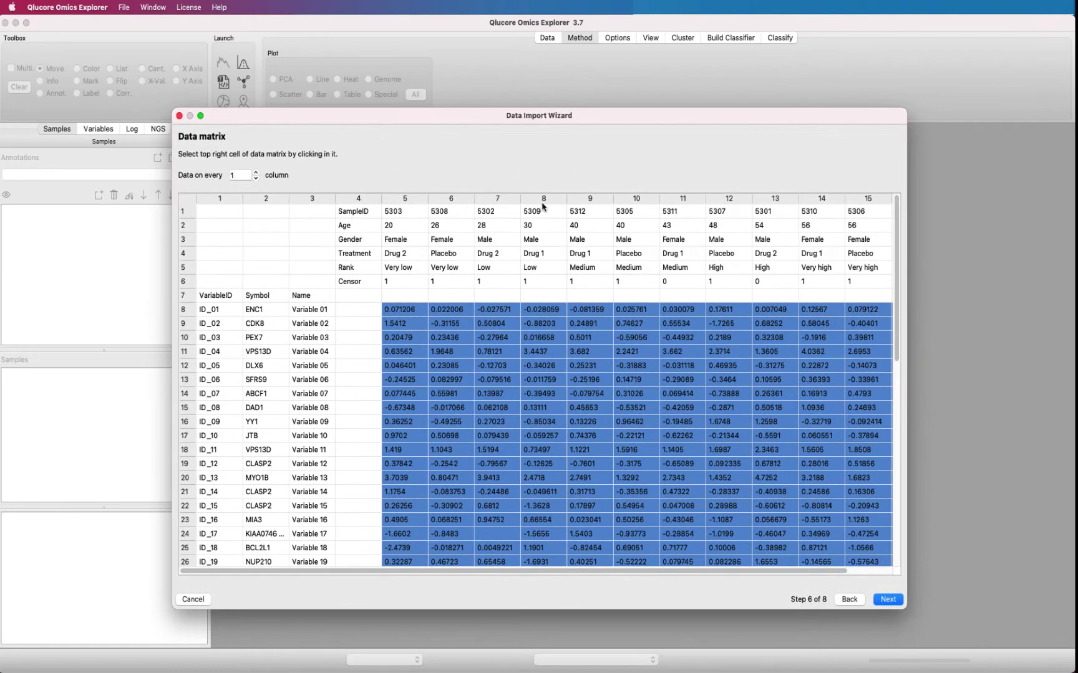
pyautogui.moveTo(839, 573); pyautogui.dragTo(872, 576)
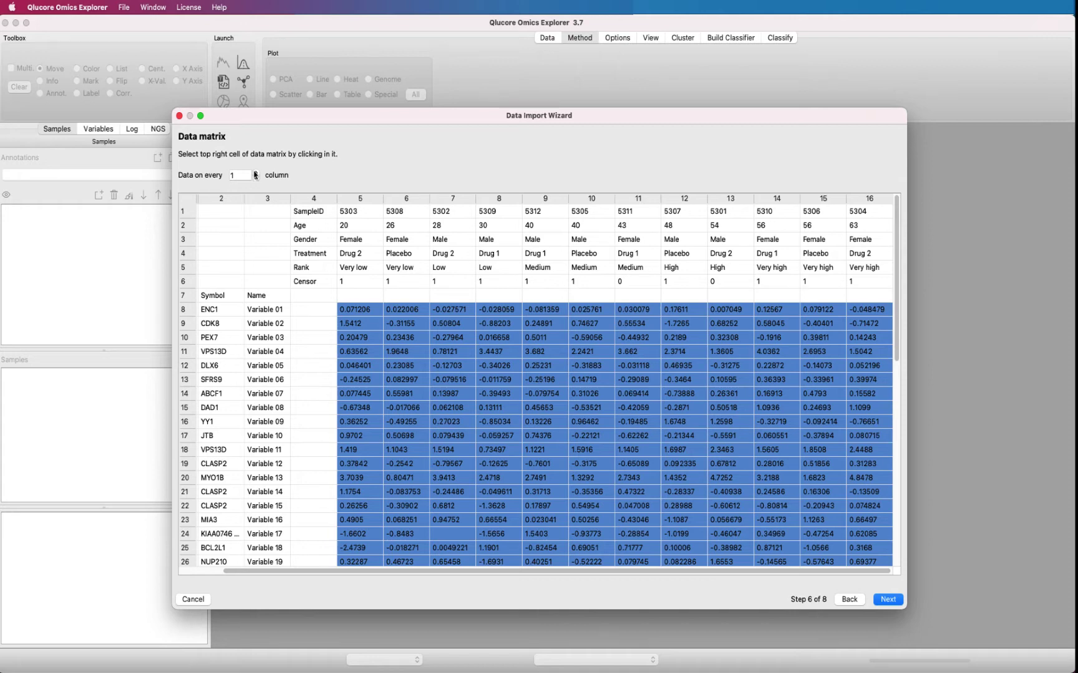
pyautogui.click(256, 173)
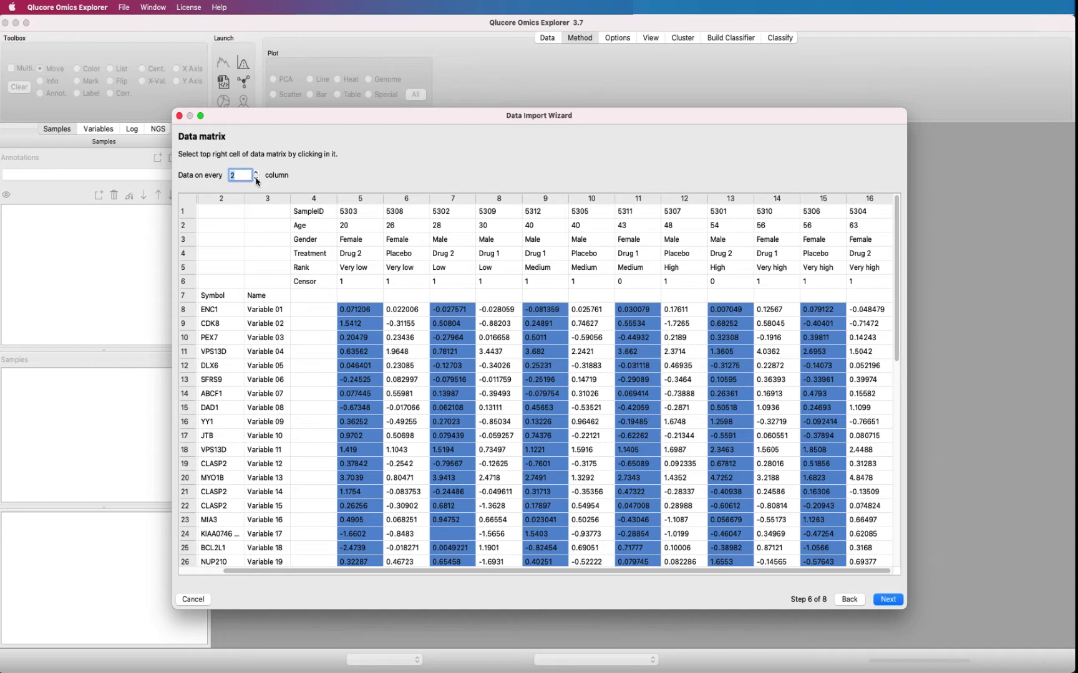
pyautogui.click(256, 179)
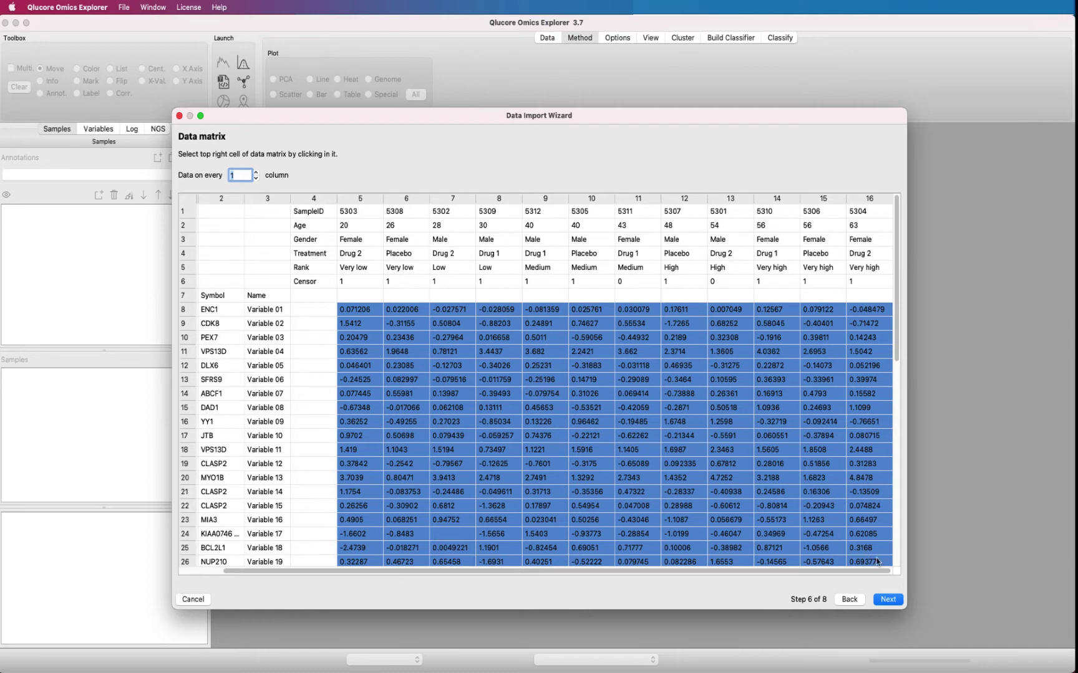
pyautogui.click(899, 599)
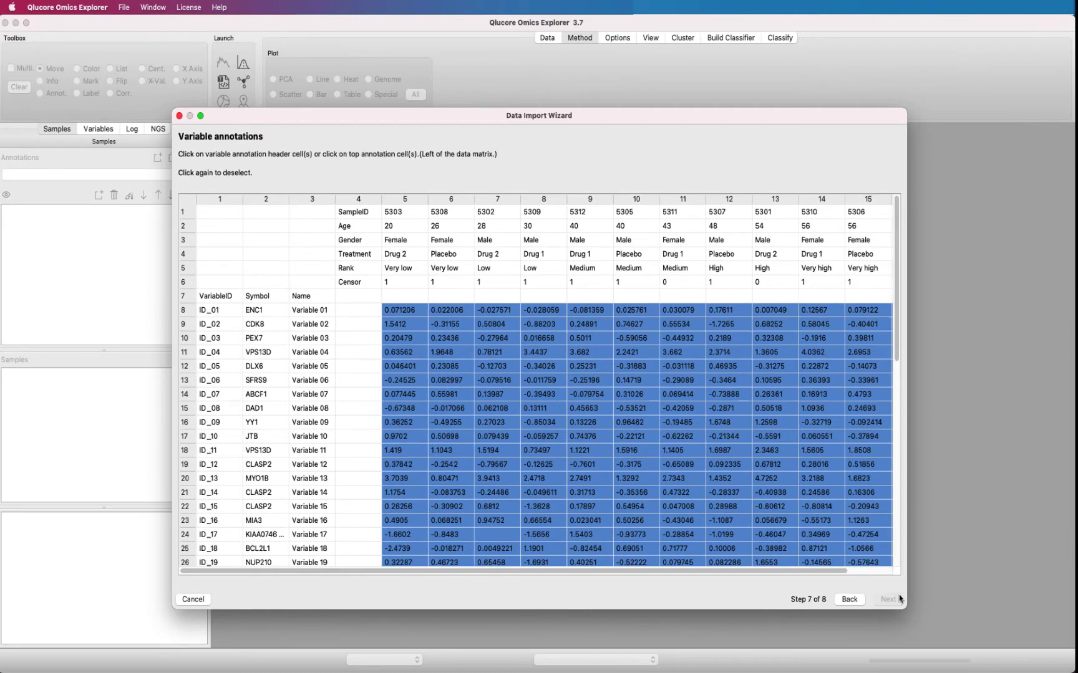
# Step: Mark VariableID, Symbol and Name as variable annotation columns
pyautogui.click(221, 311)
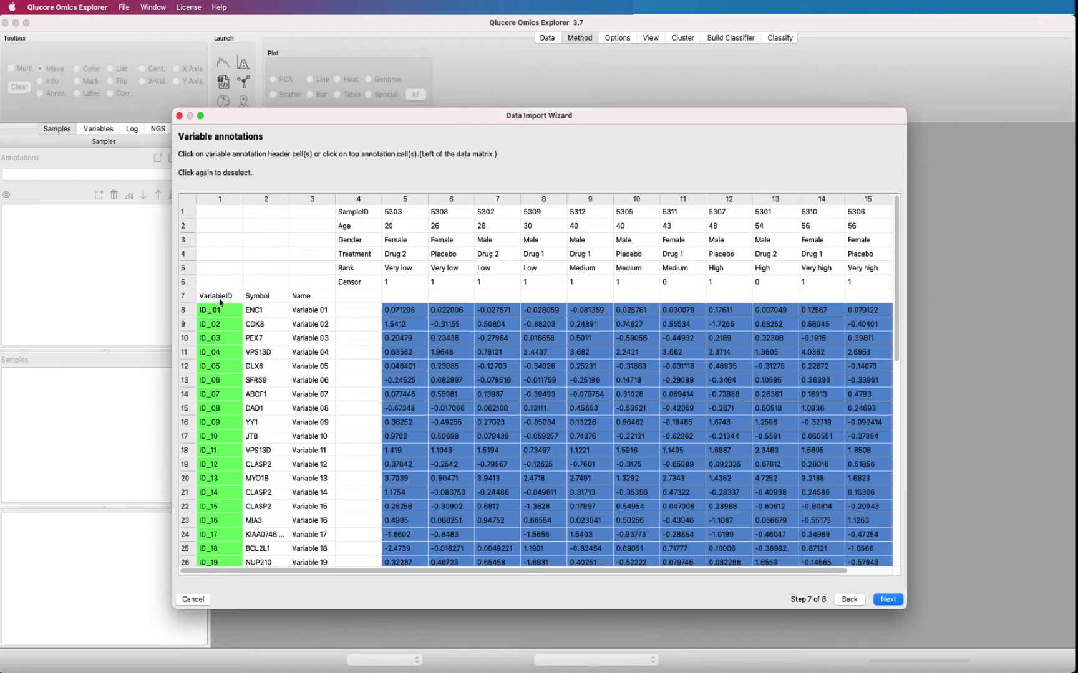
pyautogui.click(220, 311)
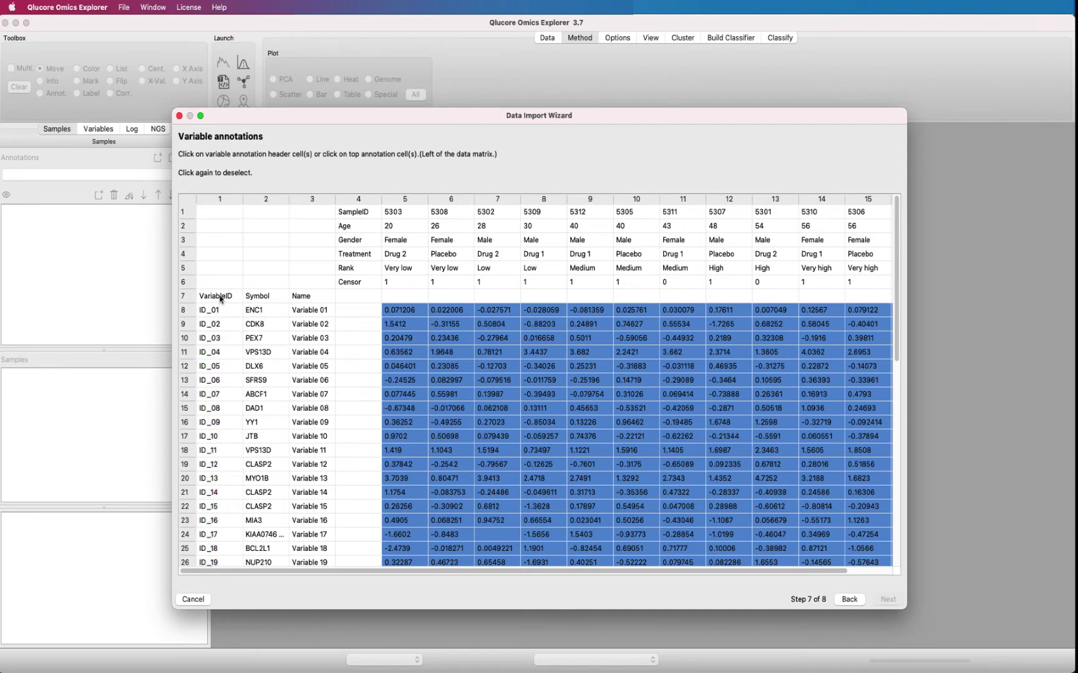
pyautogui.click(220, 298)
pyautogui.click(245, 298)
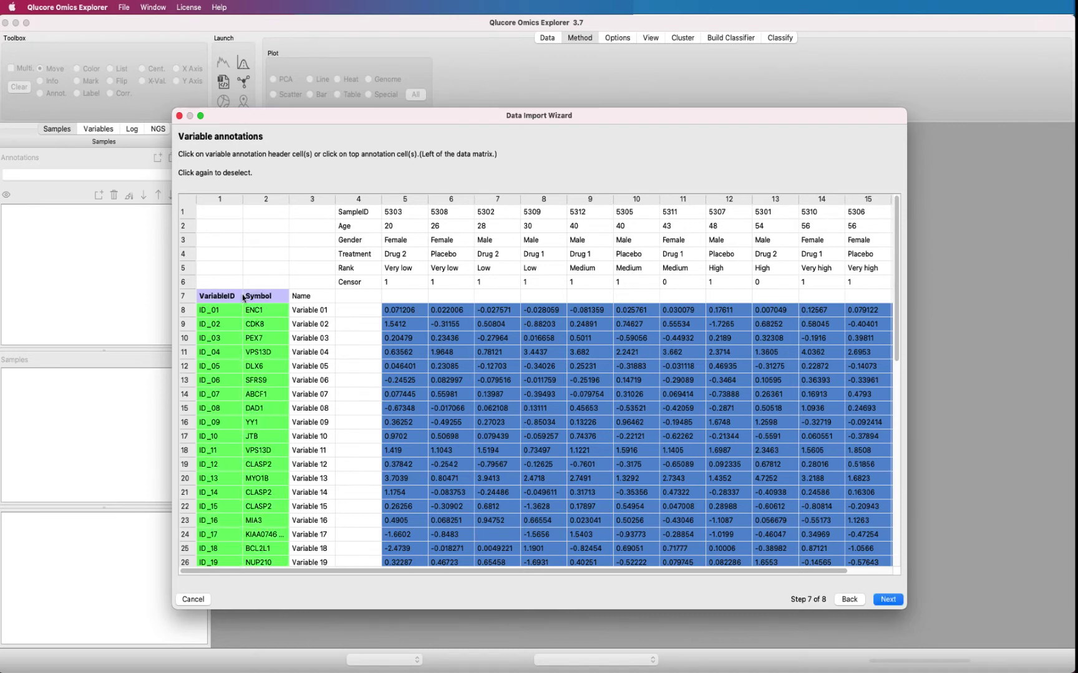
pyautogui.click(299, 298)
pyautogui.click(886, 600)
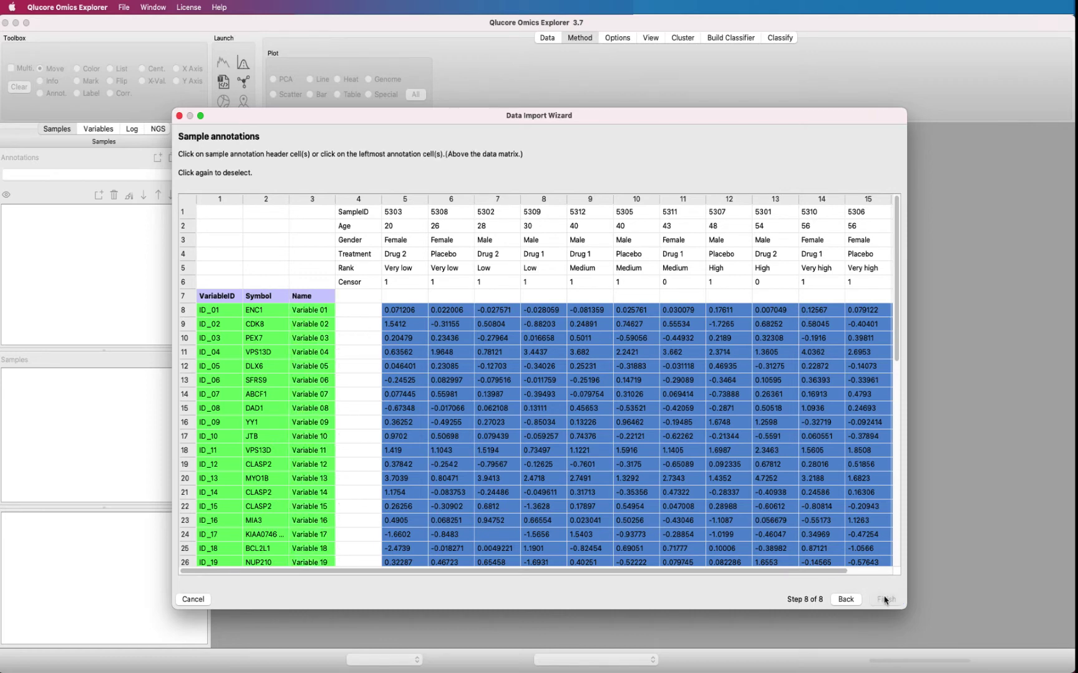
# Step: Mark SampleID, Age, Gender and Treatment as sample annotation rows
pyautogui.click(356, 213)
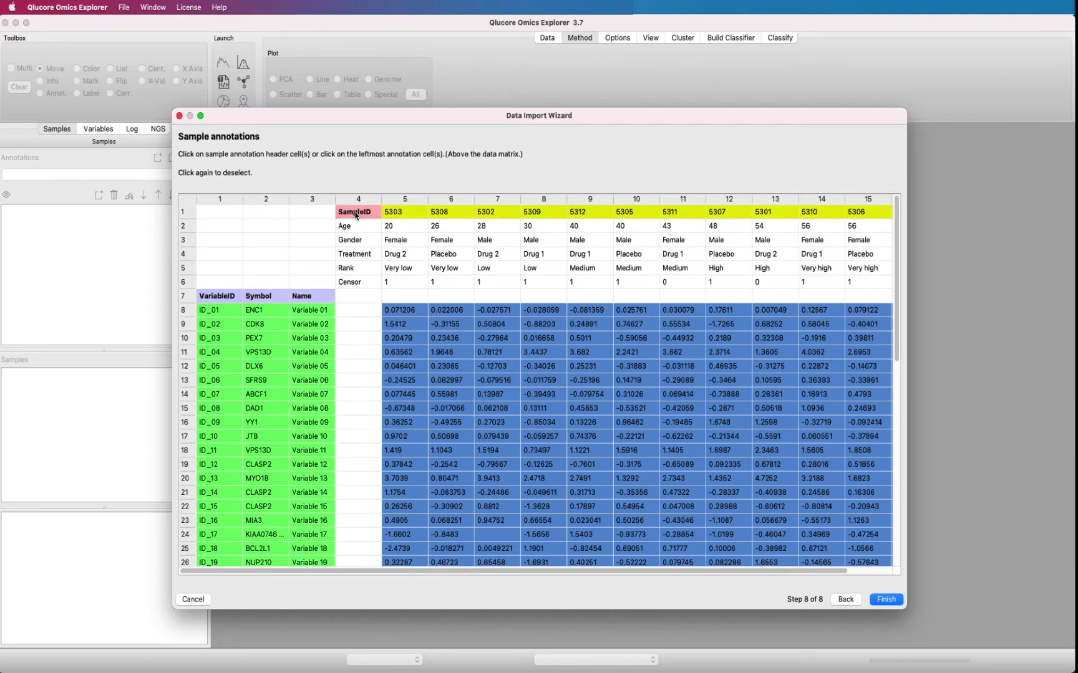
pyautogui.click(354, 227)
pyautogui.click(354, 240)
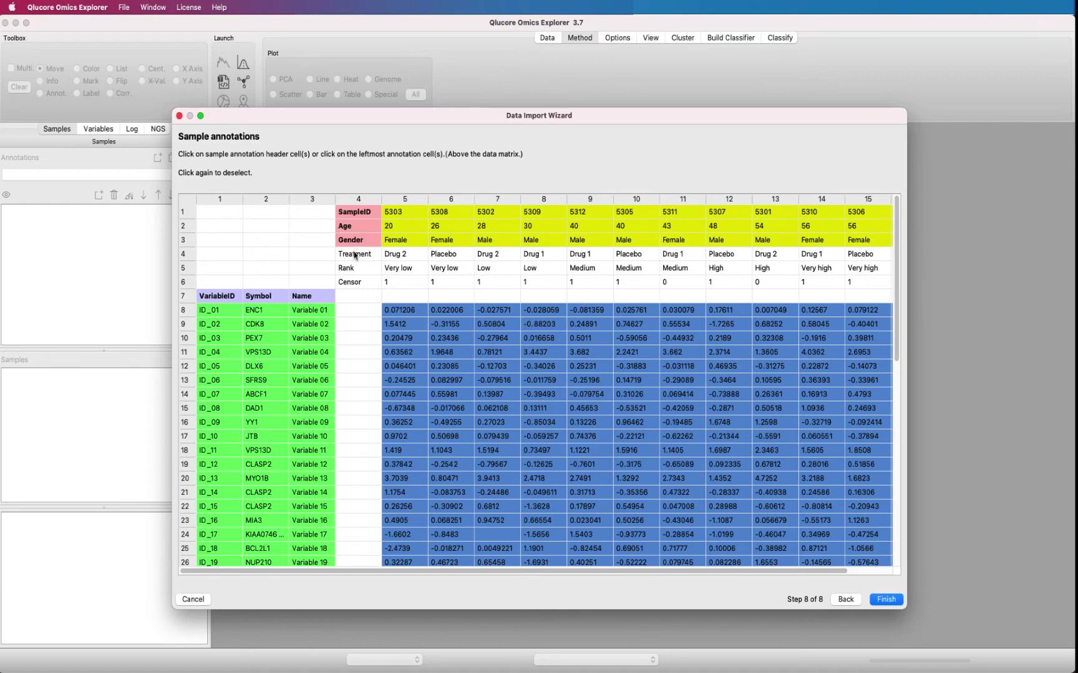
pyautogui.click(356, 255)
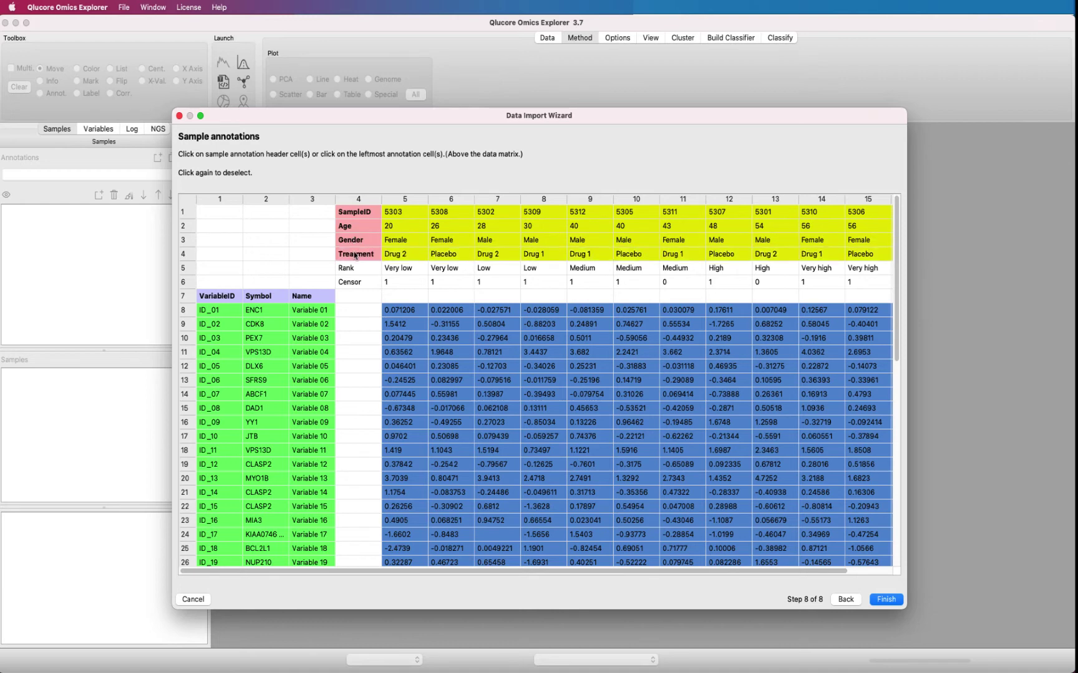
# Step: Finish the import, maximise the PCA plot, and colour the samples by Treatment
pyautogui.click(884, 600)
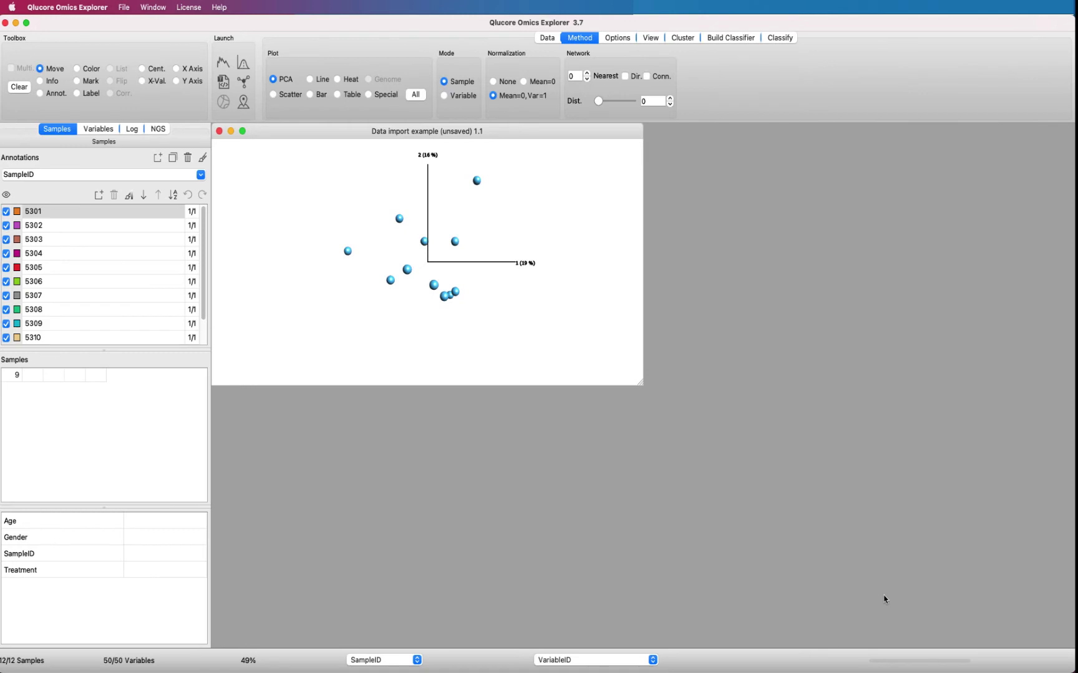
pyautogui.doubleClick(505, 131)
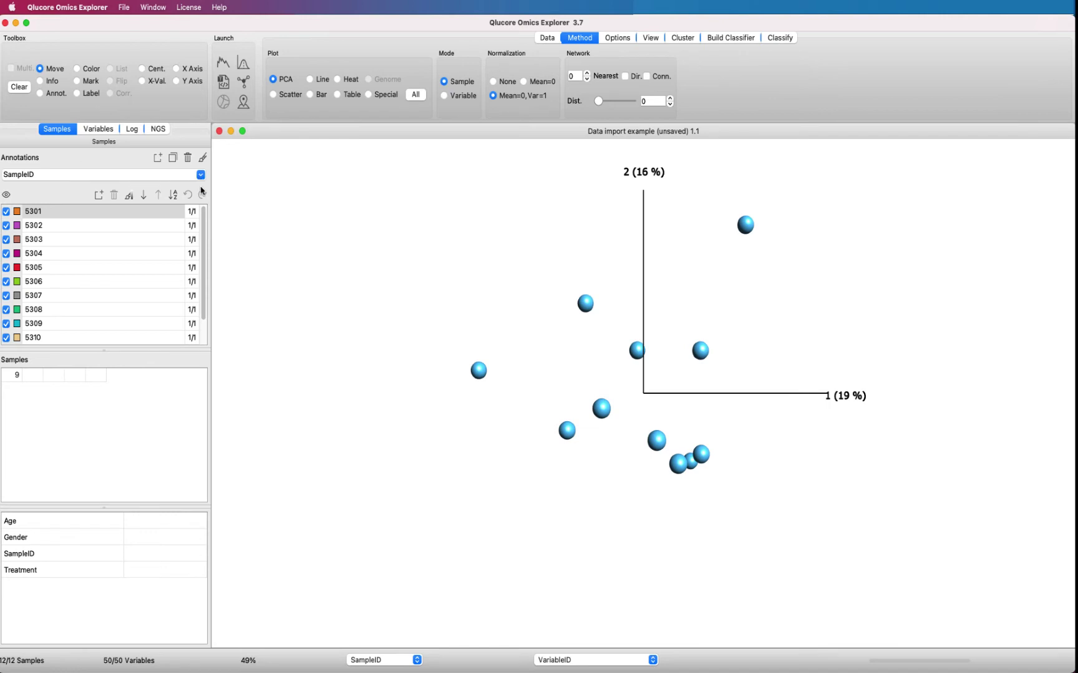
pyautogui.scroll(-2, 205, 206)
pyautogui.click(201, 175)
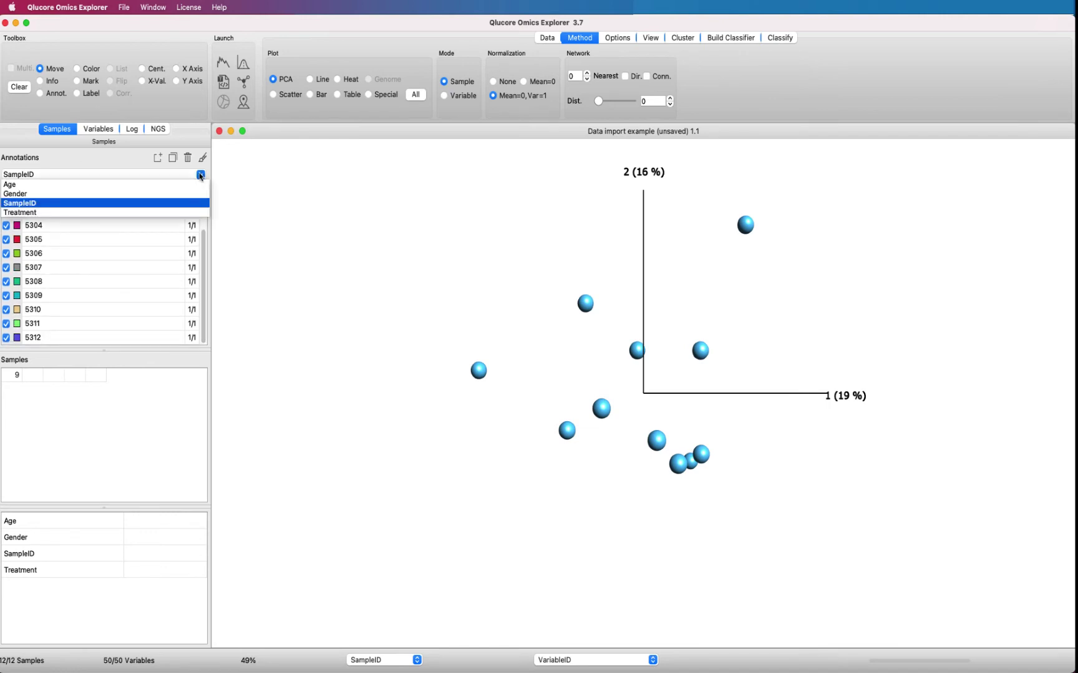
pyautogui.click(188, 208)
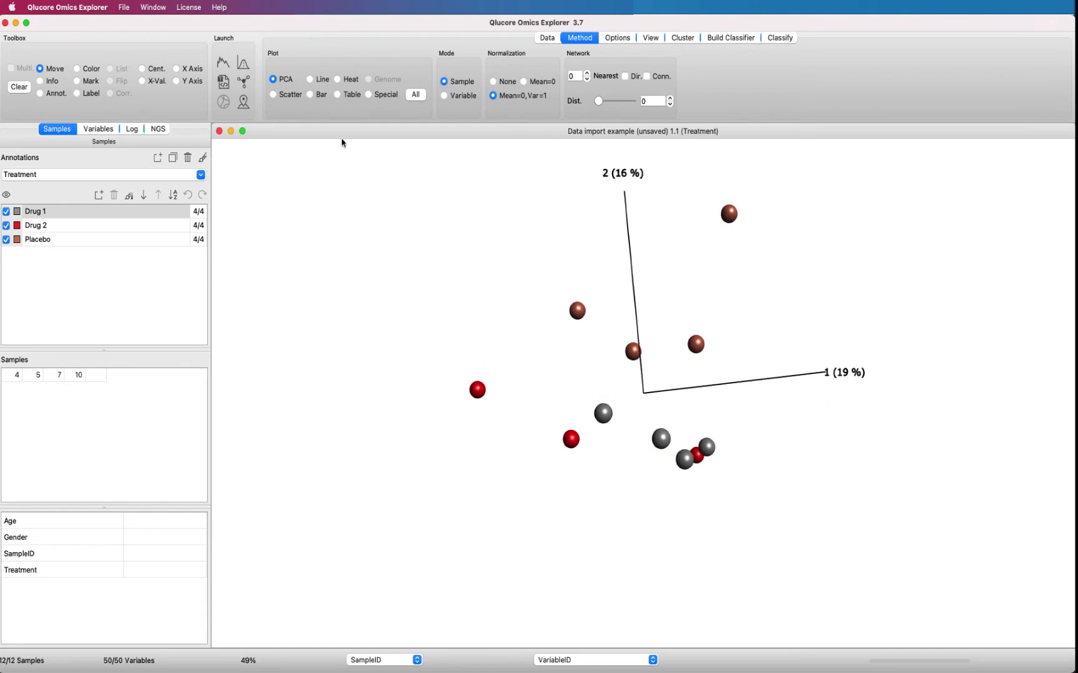
# Step: Switch the plot to a table of values for the 12 samples by 50 variables
pyautogui.click(339, 95)
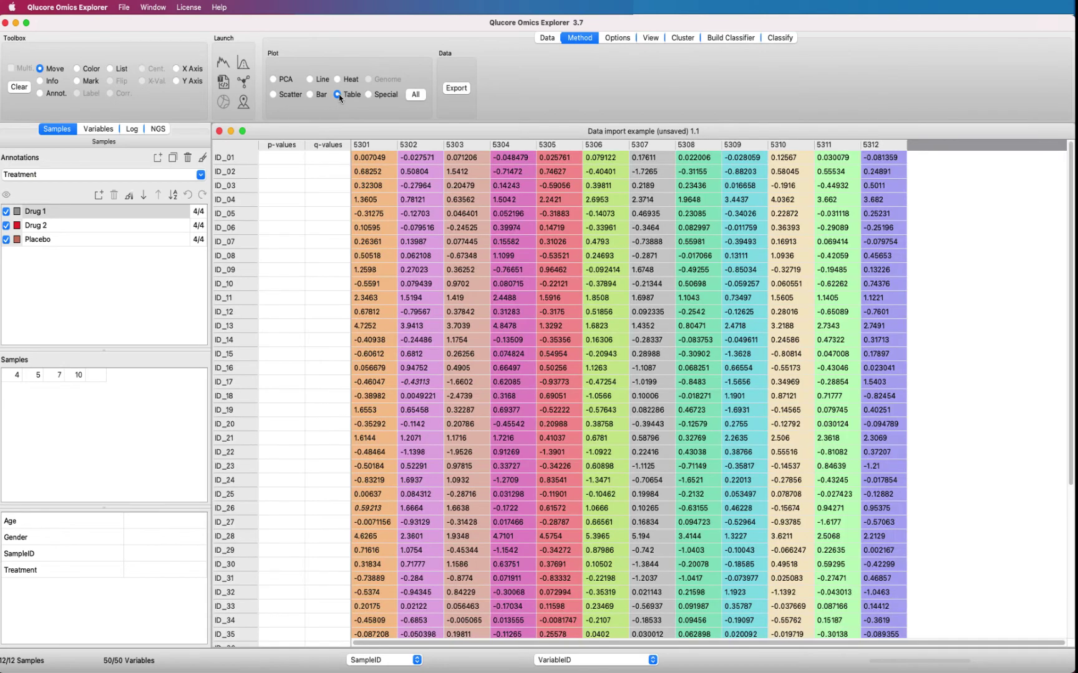
pyautogui.scroll(-5, 376, 170)
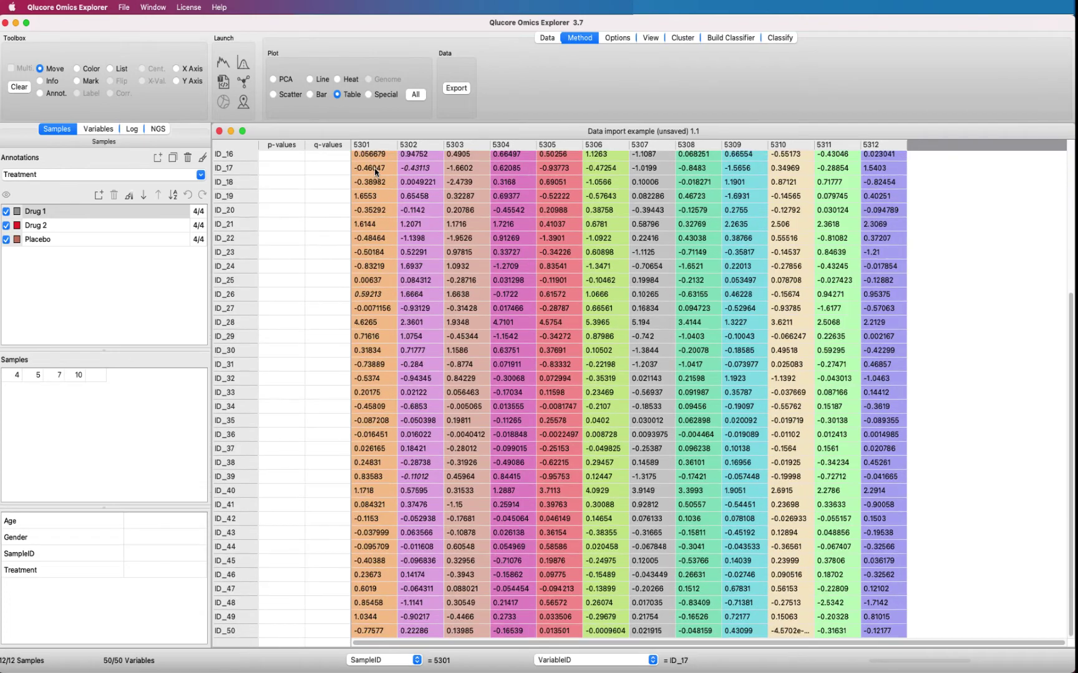
pyautogui.scroll(5, 375, 169)
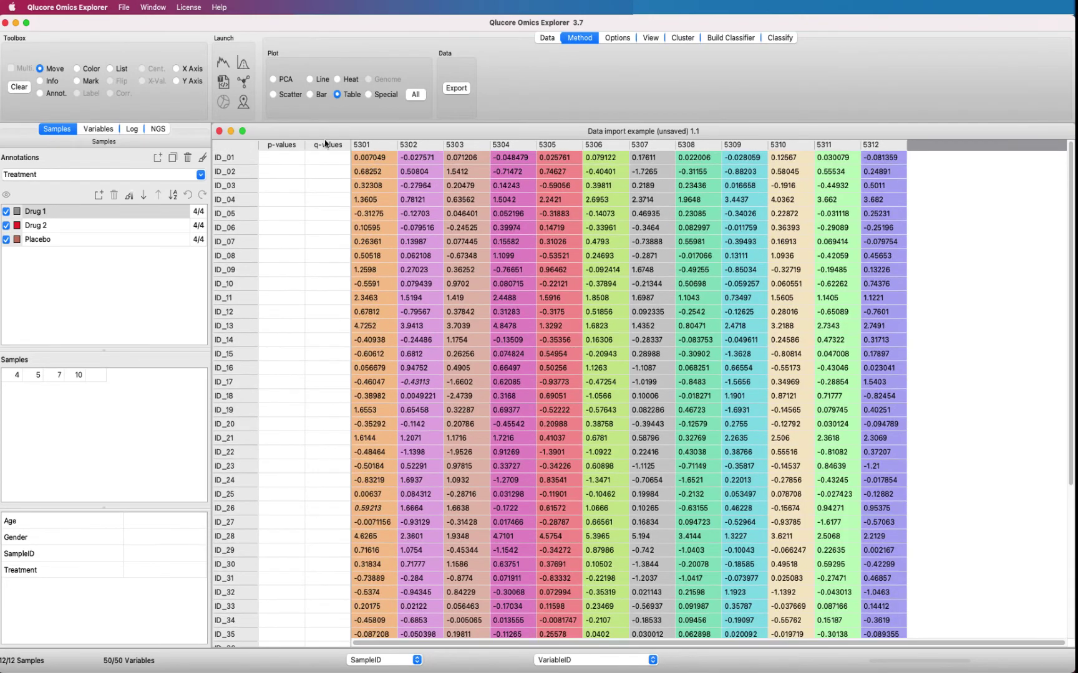
# Step: Save the dataset as 'Data import example' in Qlucore Data format
pyautogui.click(125, 8)
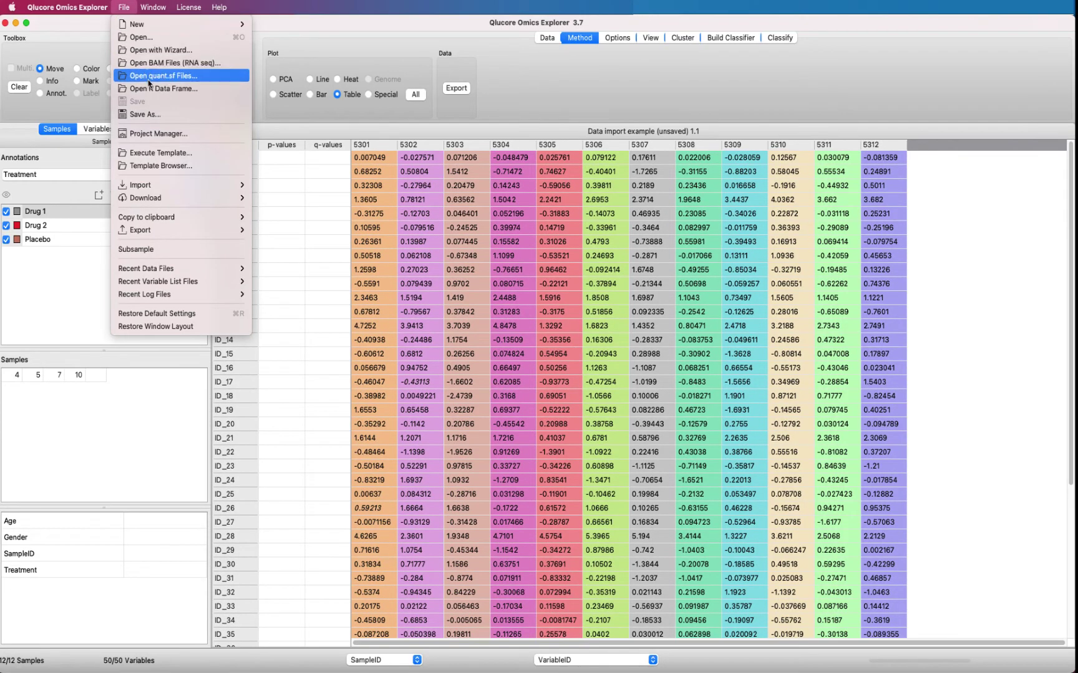
pyautogui.click(145, 114)
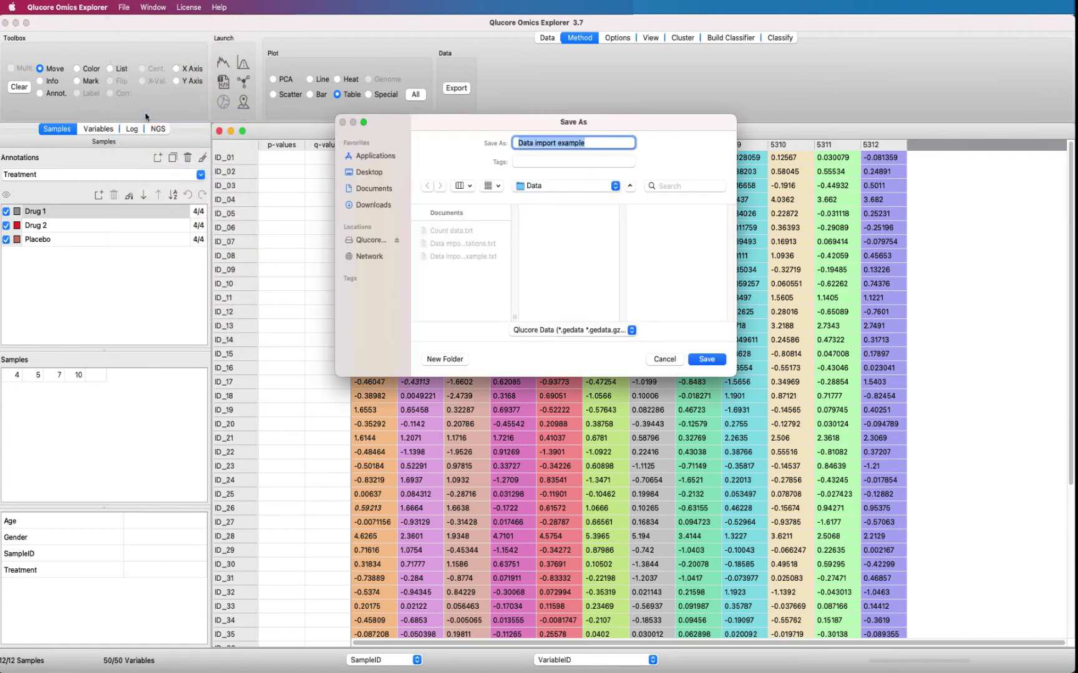
pyautogui.click(706, 359)
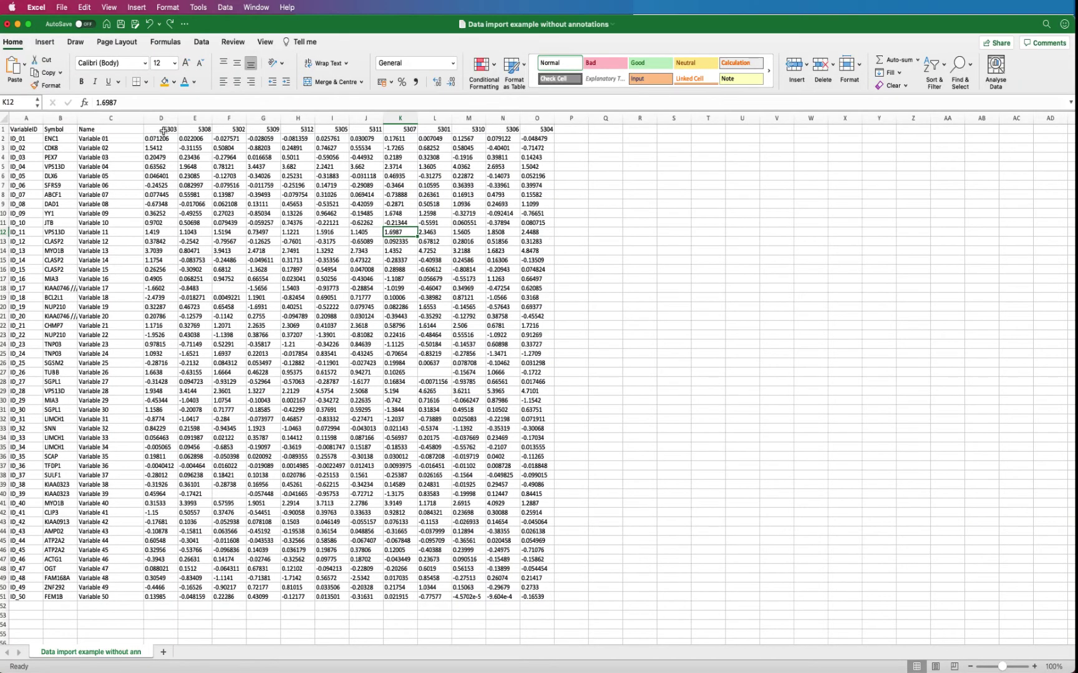
pyautogui.moveTo(164, 129); pyautogui.dragTo(535, 131)
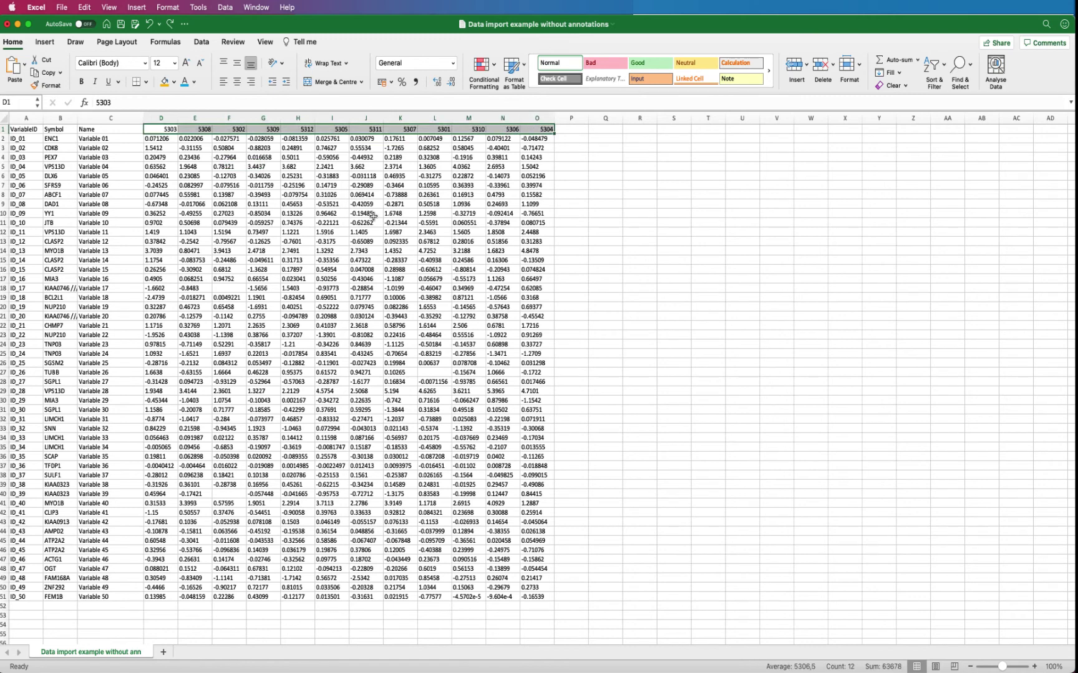
pyautogui.click(2, 129)
pyautogui.rightClick(2, 129)
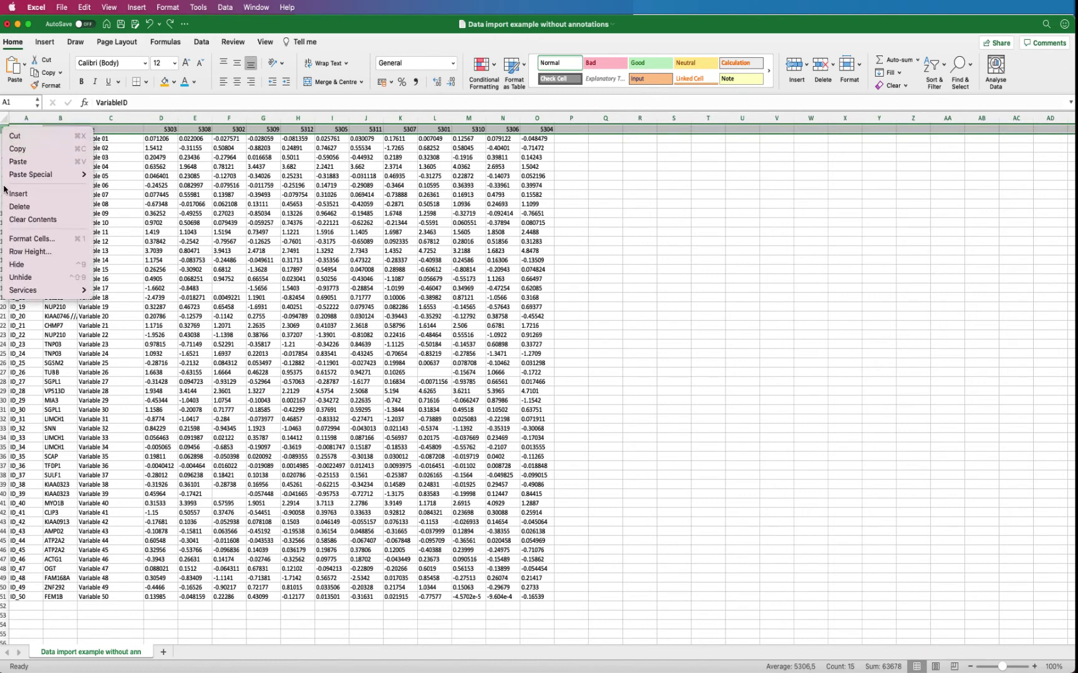
pyautogui.press('Escape')
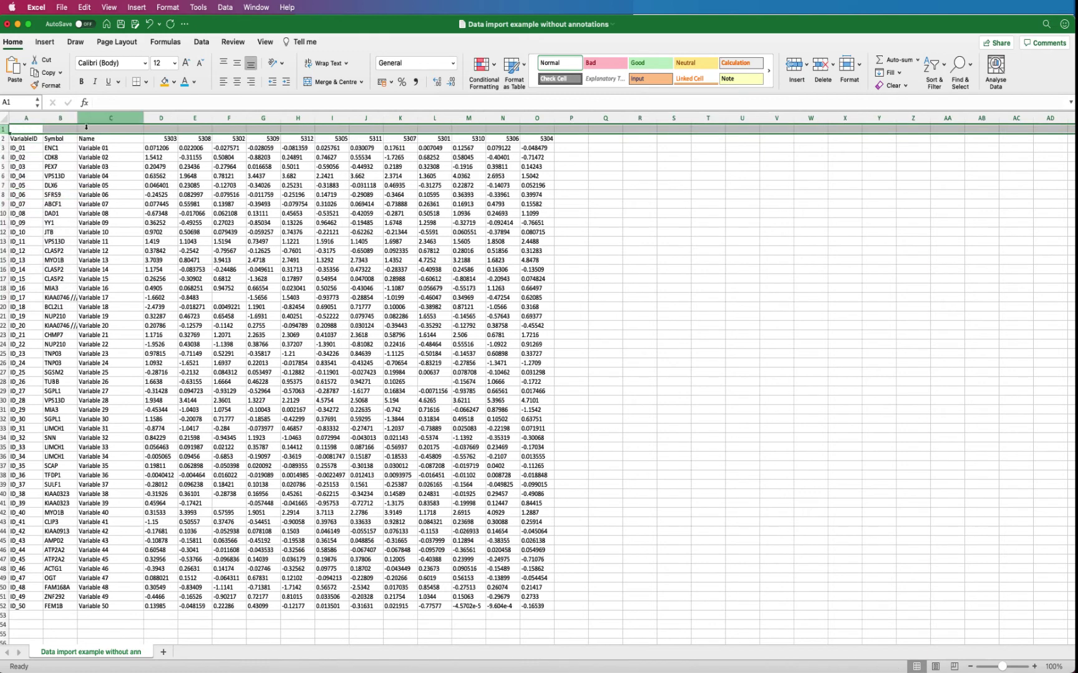
pyautogui.click(86, 129)
pyautogui.write('sample an')
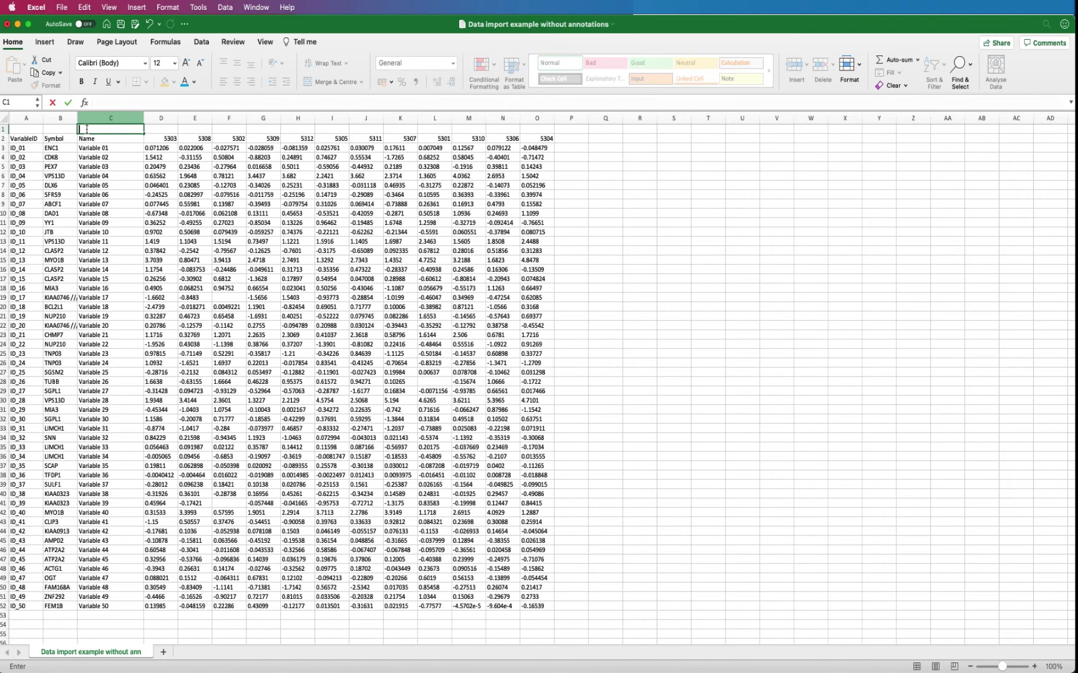
pyautogui.write('notation')
pyautogui.hotkey('ctrl', 'Return')
pyautogui.click(4, 129)
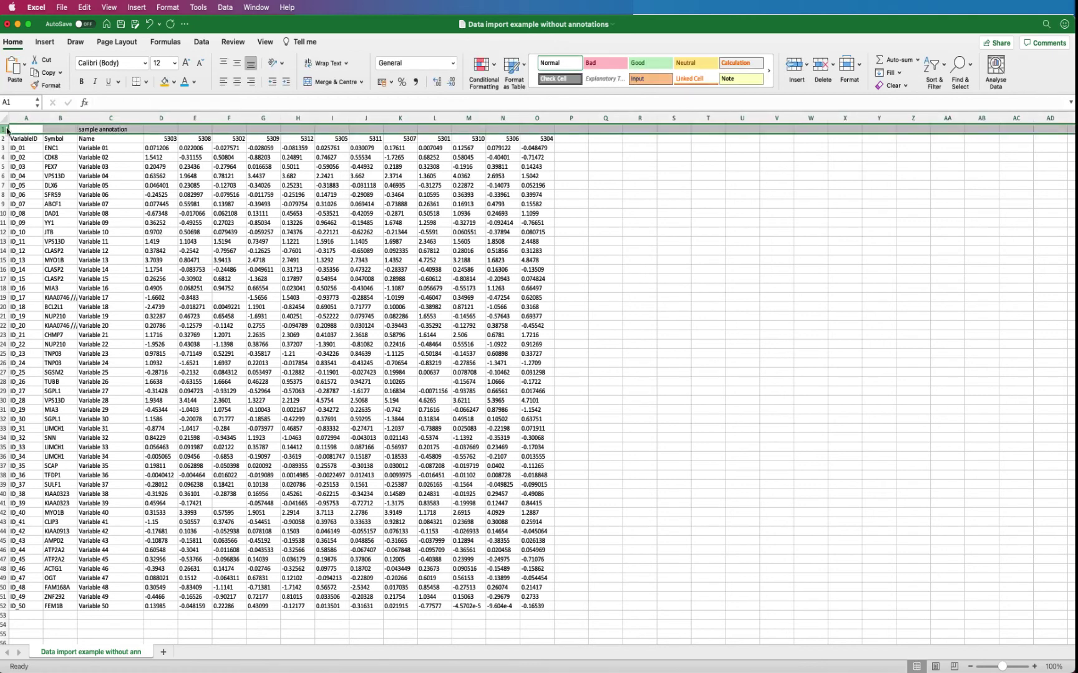
pyautogui.rightClick(5, 129)
pyautogui.click(20, 204)
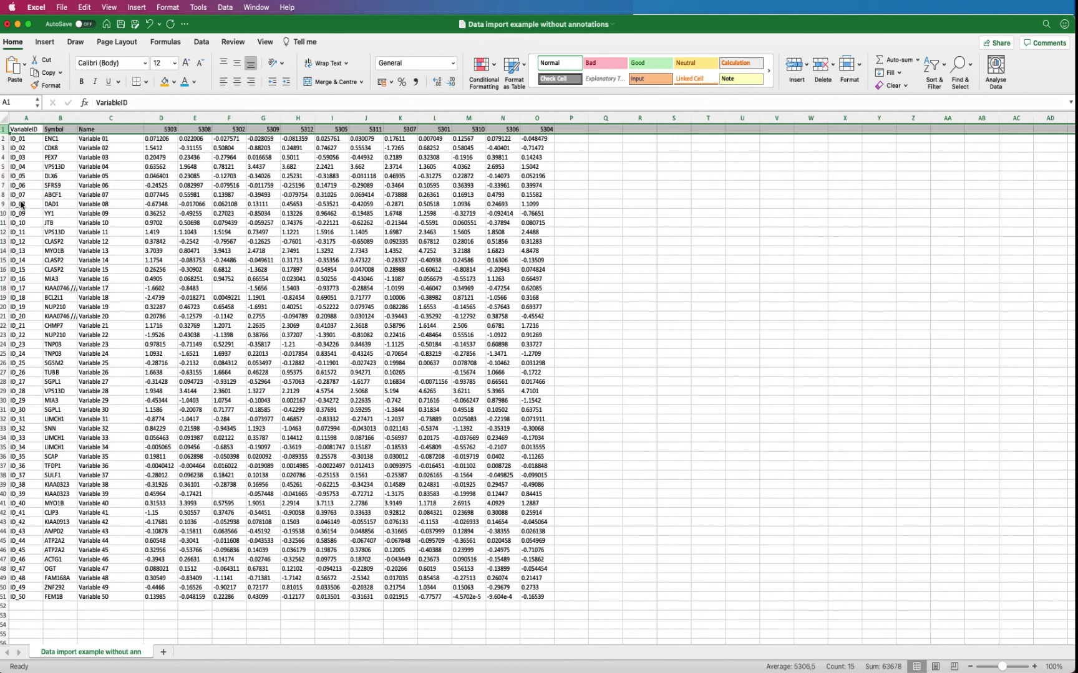
pyautogui.click(20, 204)
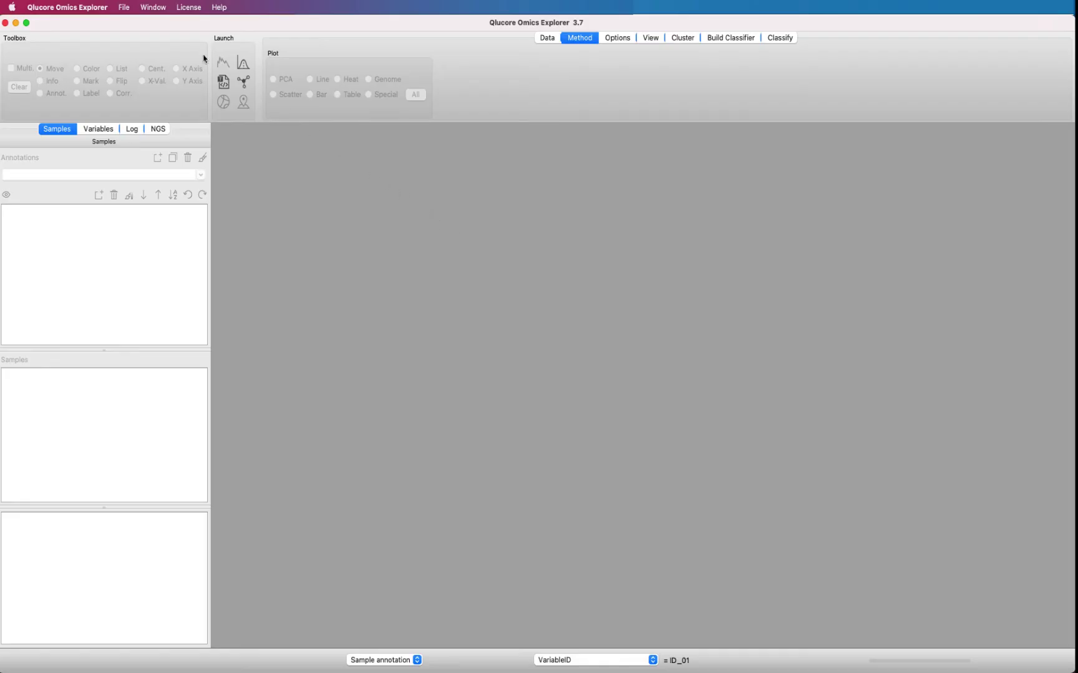
# Step: Open Data import example without annotations.txt in the Data Import Wizard
pyautogui.click(128, 10)
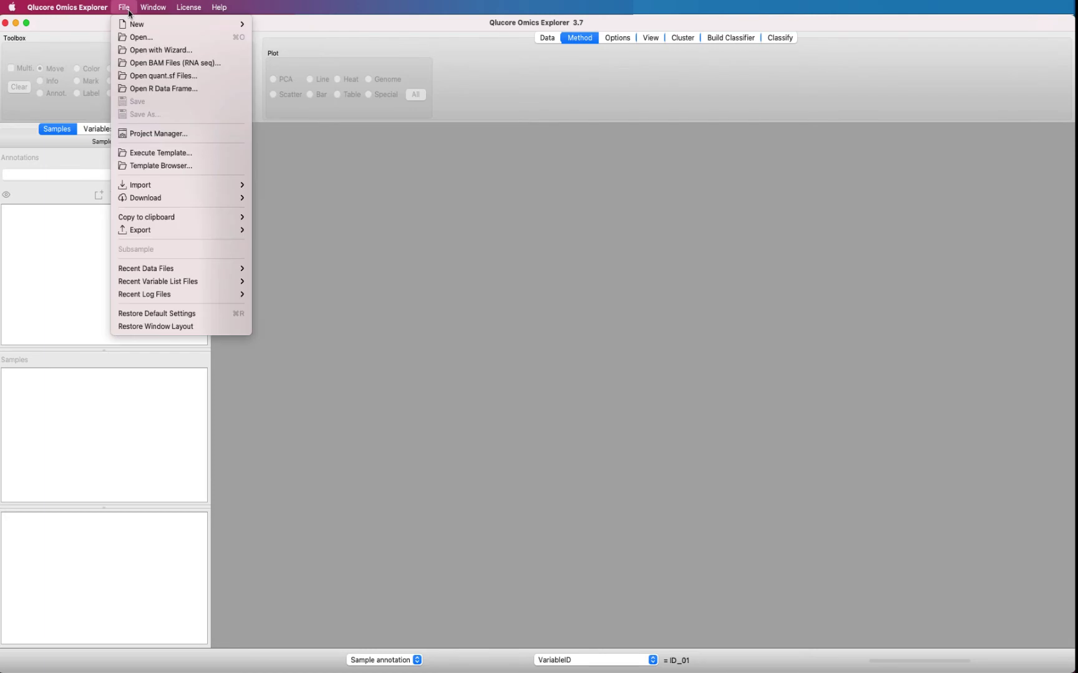
pyautogui.click(133, 48)
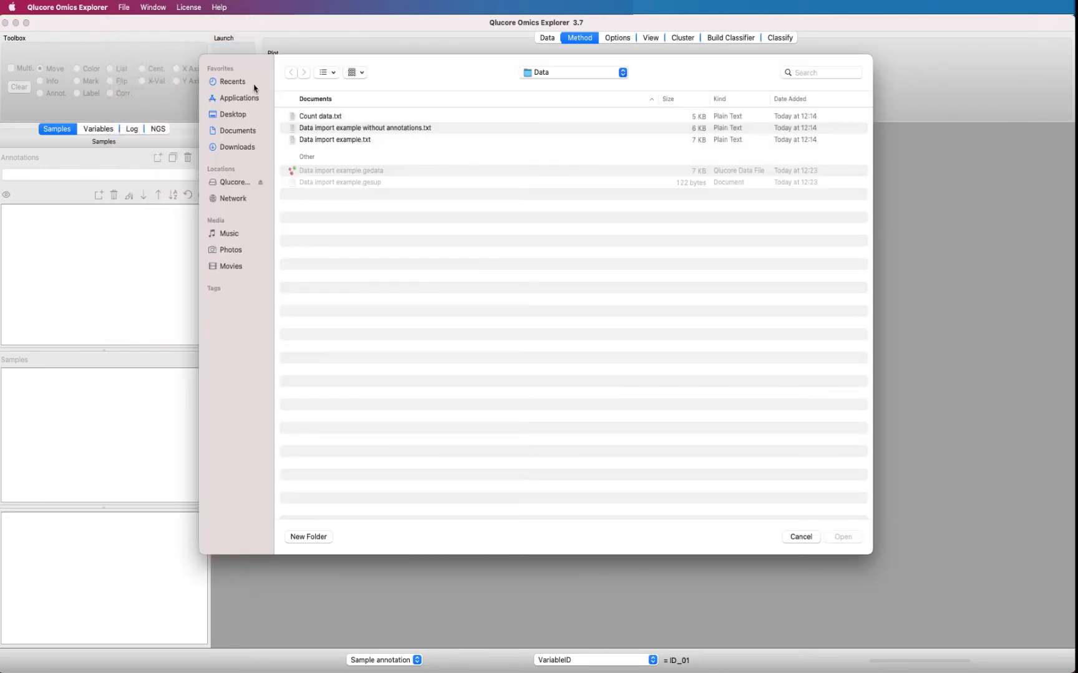
pyautogui.doubleClick(349, 128)
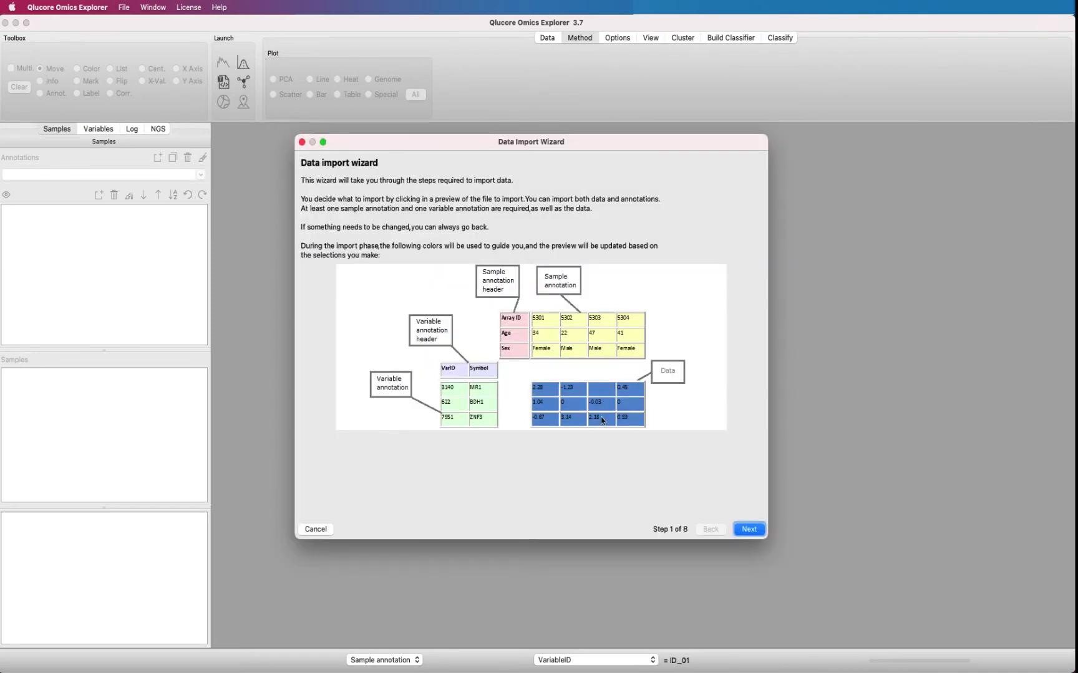
# Step: Mark the data as not raw counts, keep the tab separator and rows as variables
pyautogui.click(743, 529)
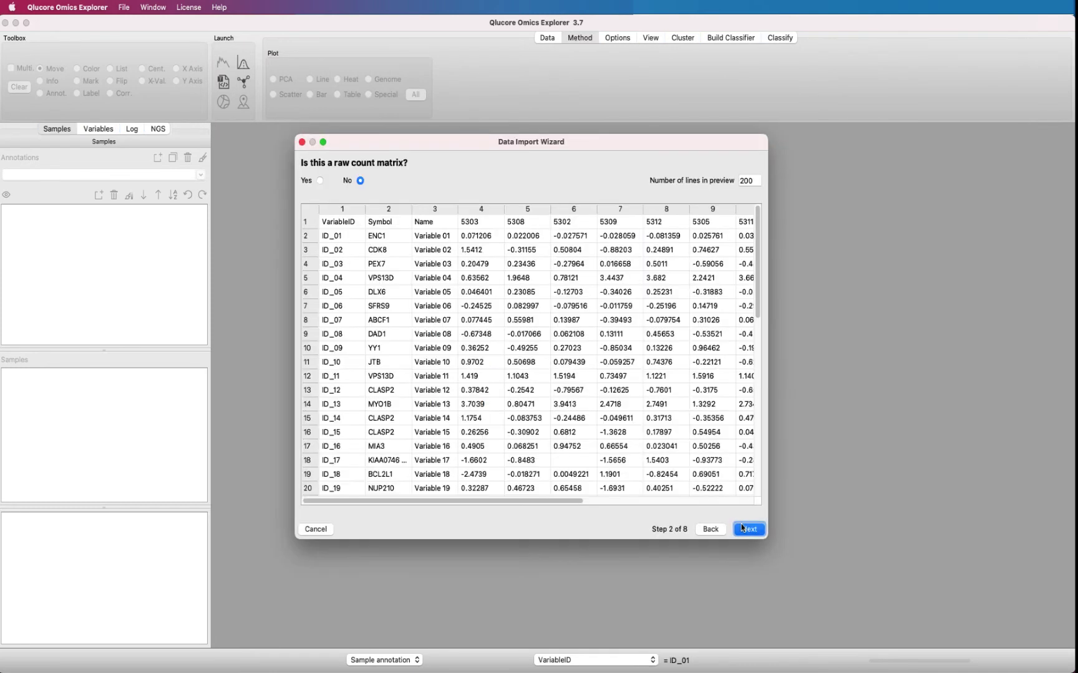
pyautogui.click(742, 528)
pyautogui.click(742, 528)
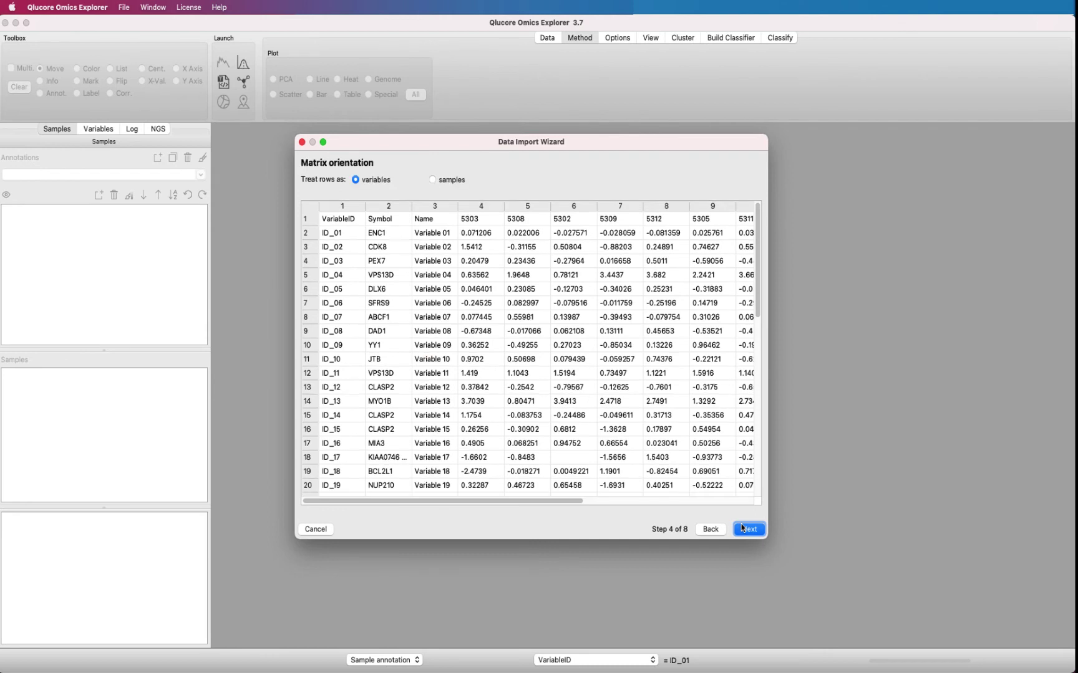
pyautogui.click(742, 528)
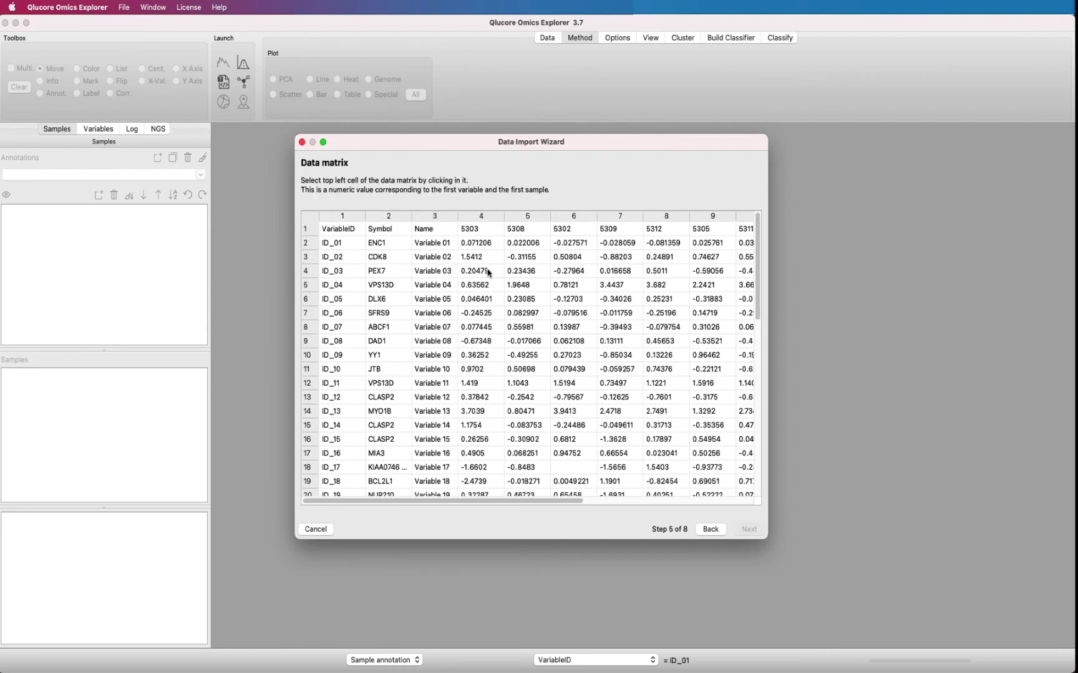
# Step: Mark the data matrix from top-left 0.071206 to top-right -0.048479
pyautogui.click(479, 249)
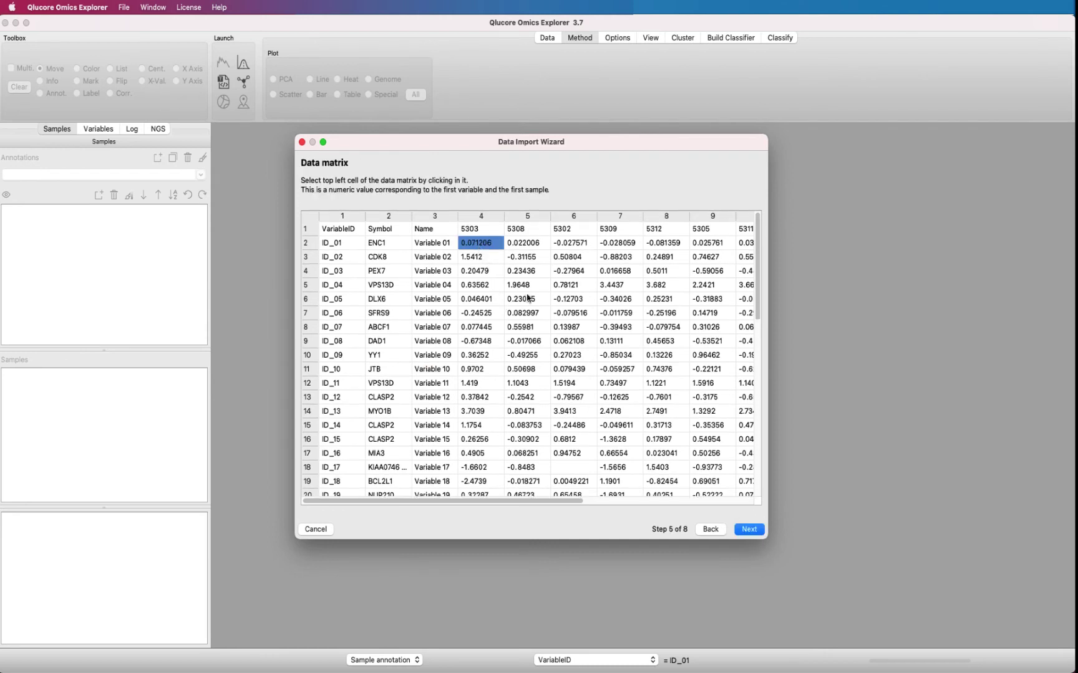
pyautogui.click(749, 529)
pyautogui.moveTo(561, 501); pyautogui.dragTo(751, 504)
pyautogui.click(724, 252)
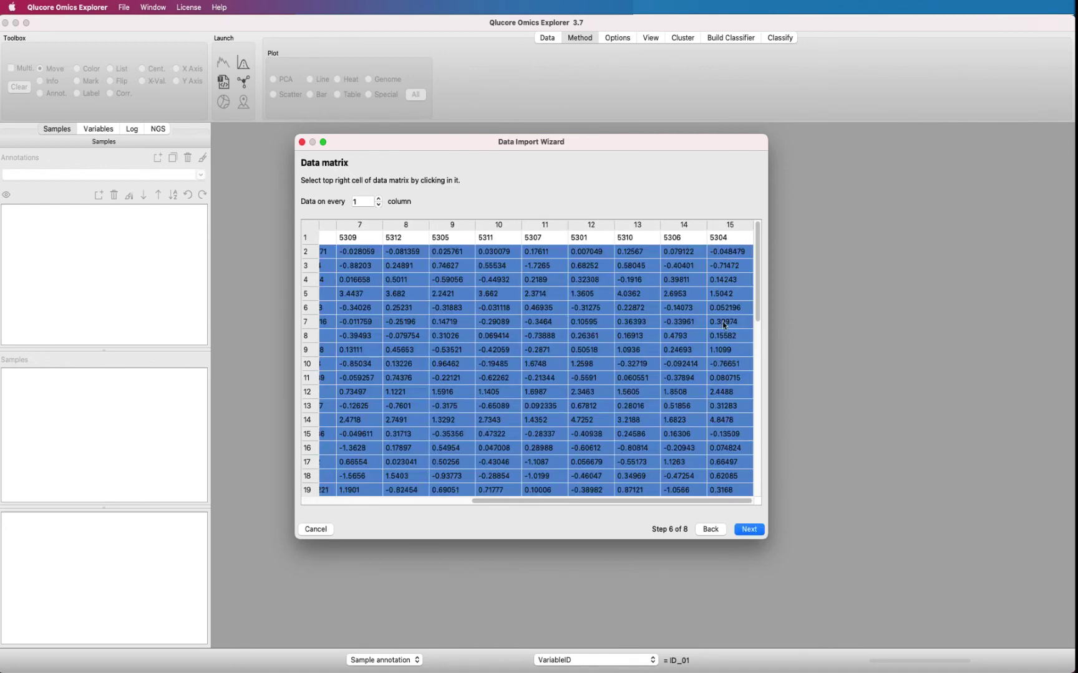
pyautogui.click(752, 530)
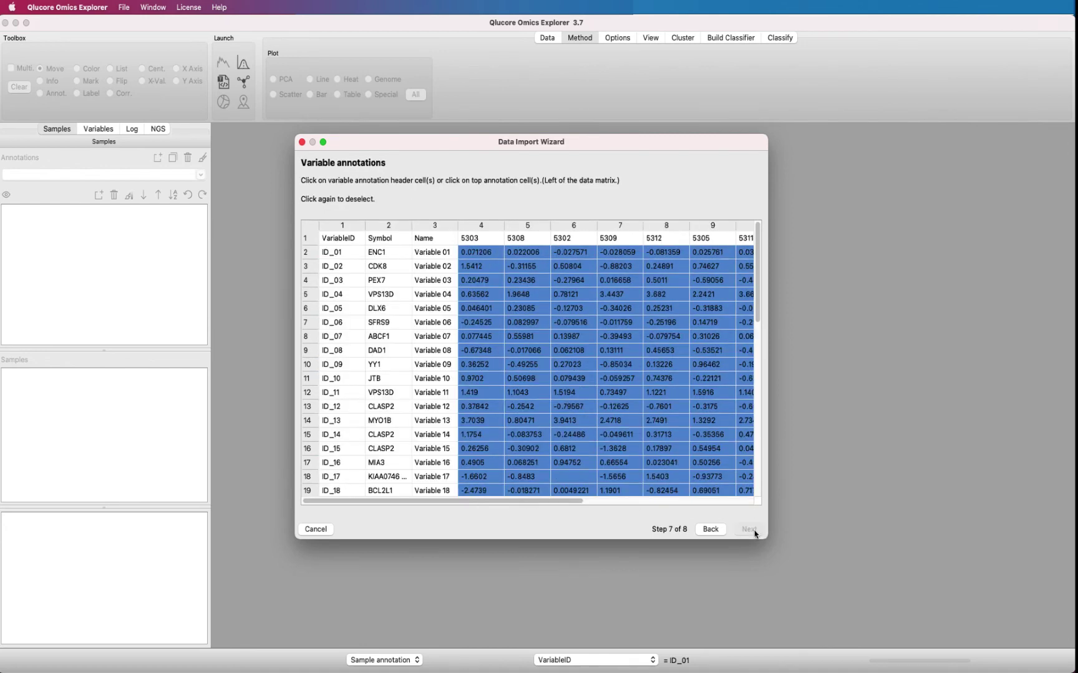
# Step: Set VariableID, Symbol and Name as variable annotations, the 5303 sample-number row as sample annotation, and finish
pyautogui.click(350, 240)
pyautogui.click(379, 238)
pyautogui.click(421, 239)
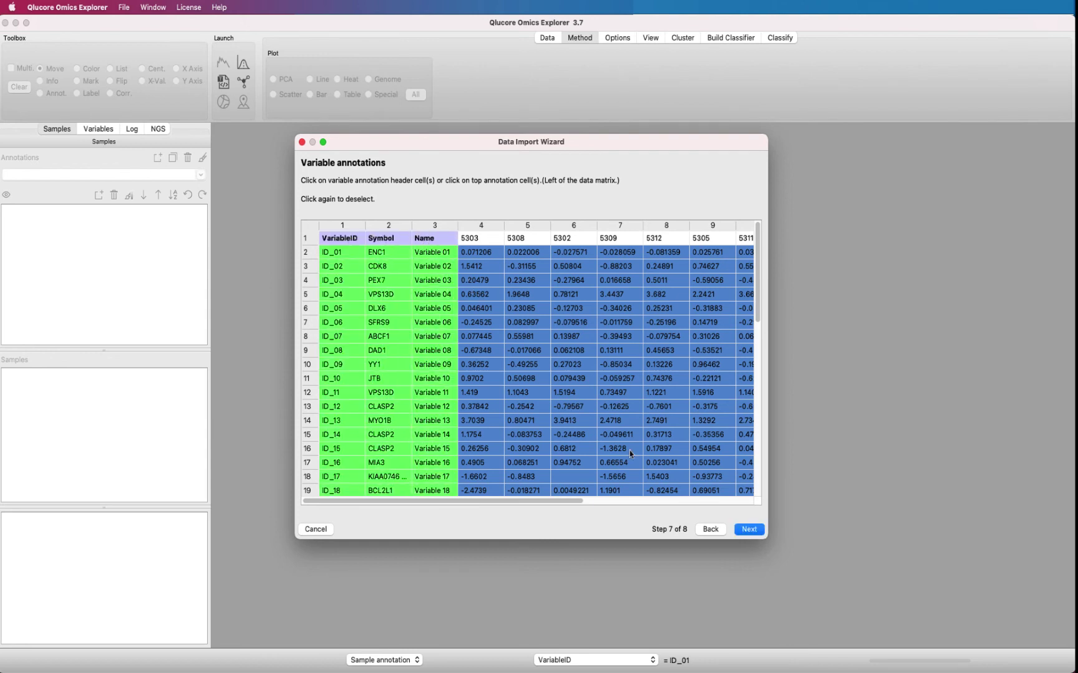
pyautogui.click(738, 530)
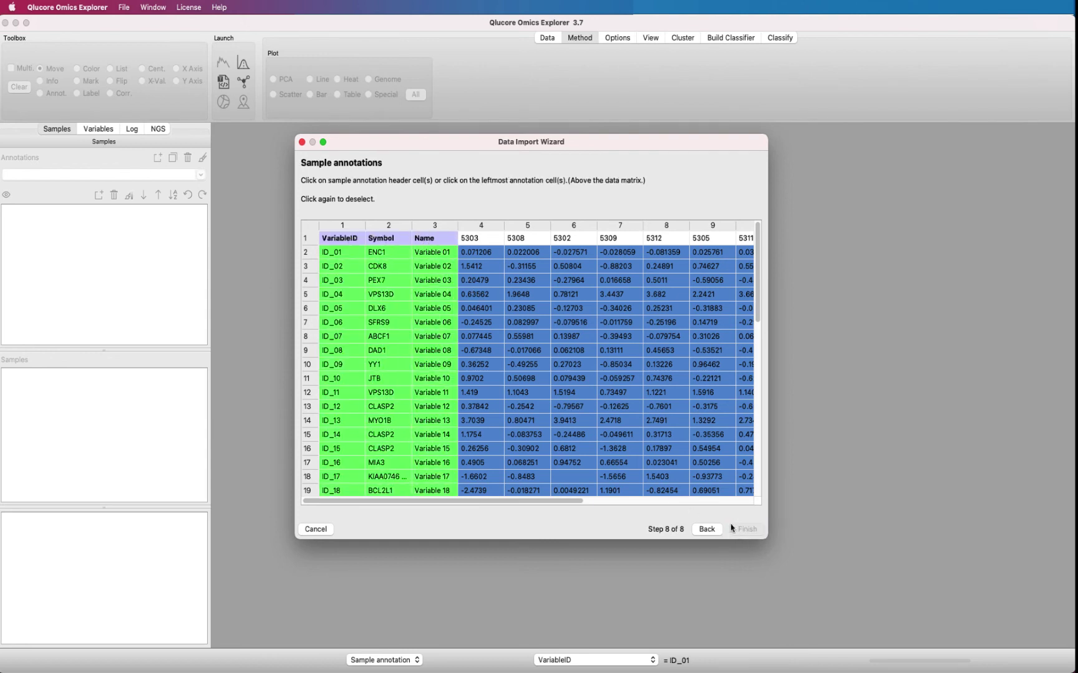
pyautogui.click(477, 240)
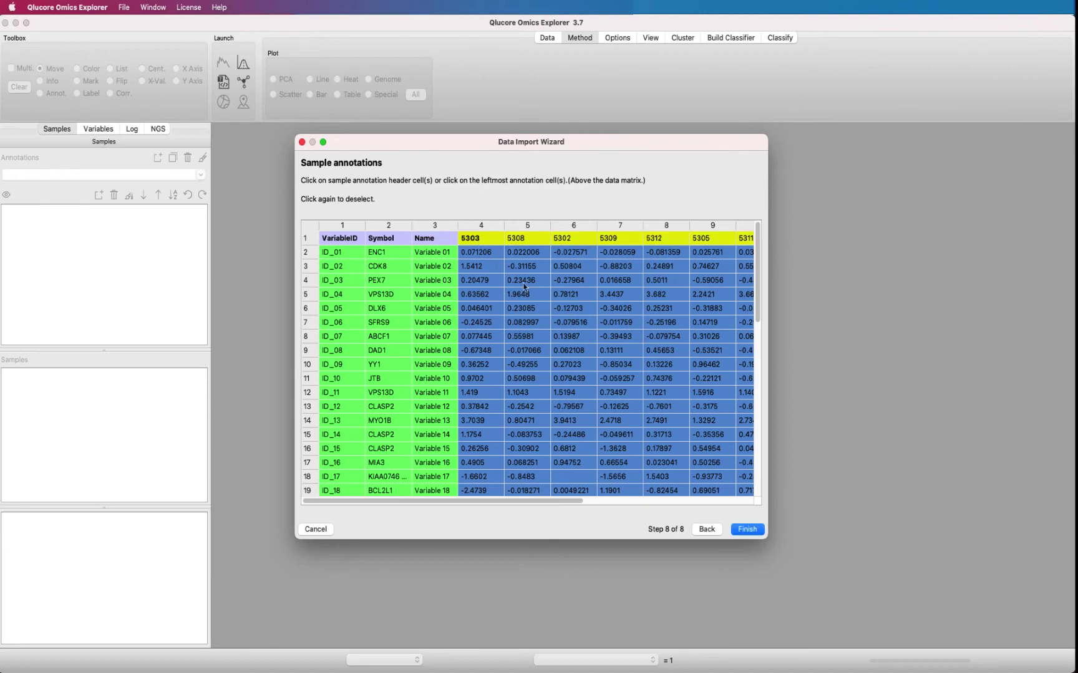
pyautogui.click(734, 530)
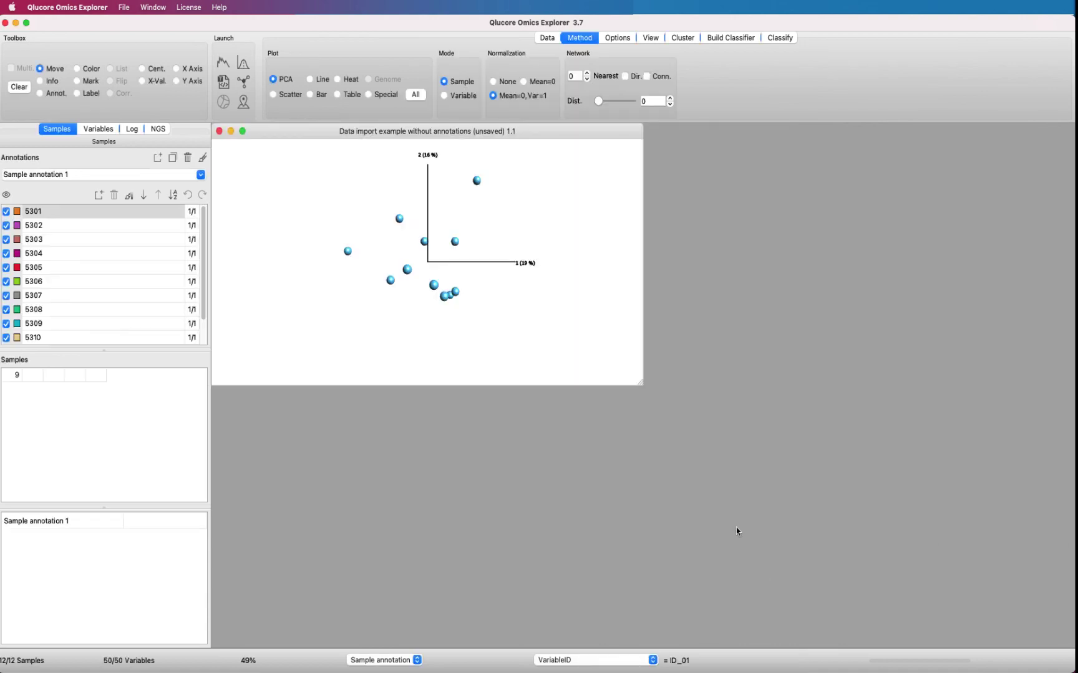
# Step: Maximise the PCA plot and rename the annotation 'Sample annotation 1' to 'Sample ID'
pyautogui.doubleClick(569, 137)
pyautogui.click(200, 174)
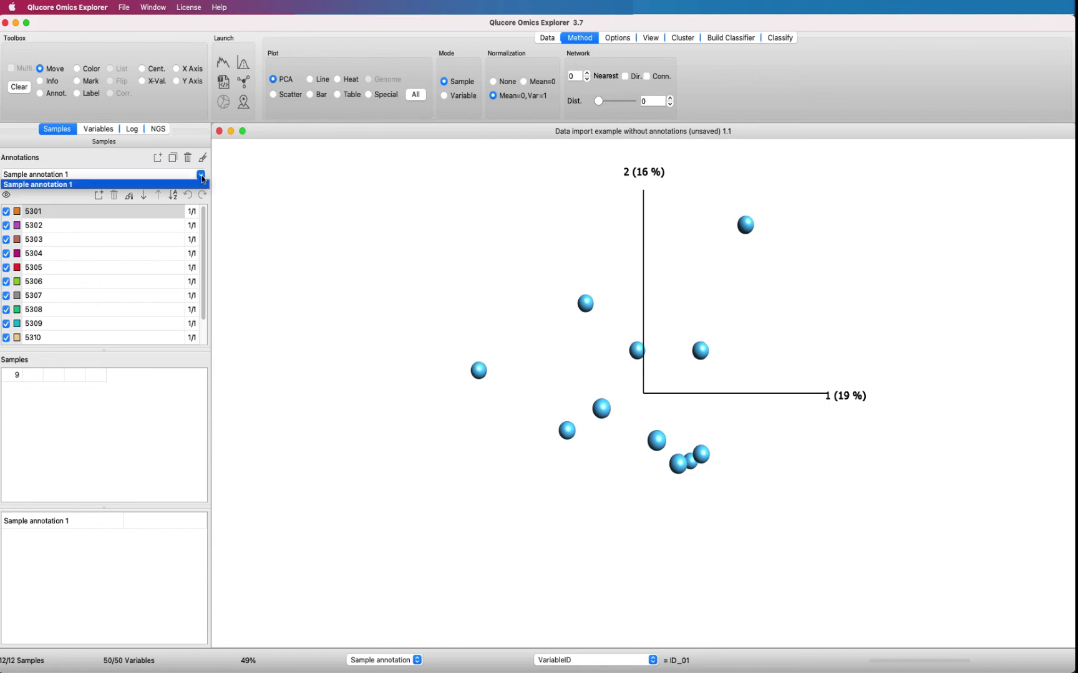
pyautogui.click(202, 179)
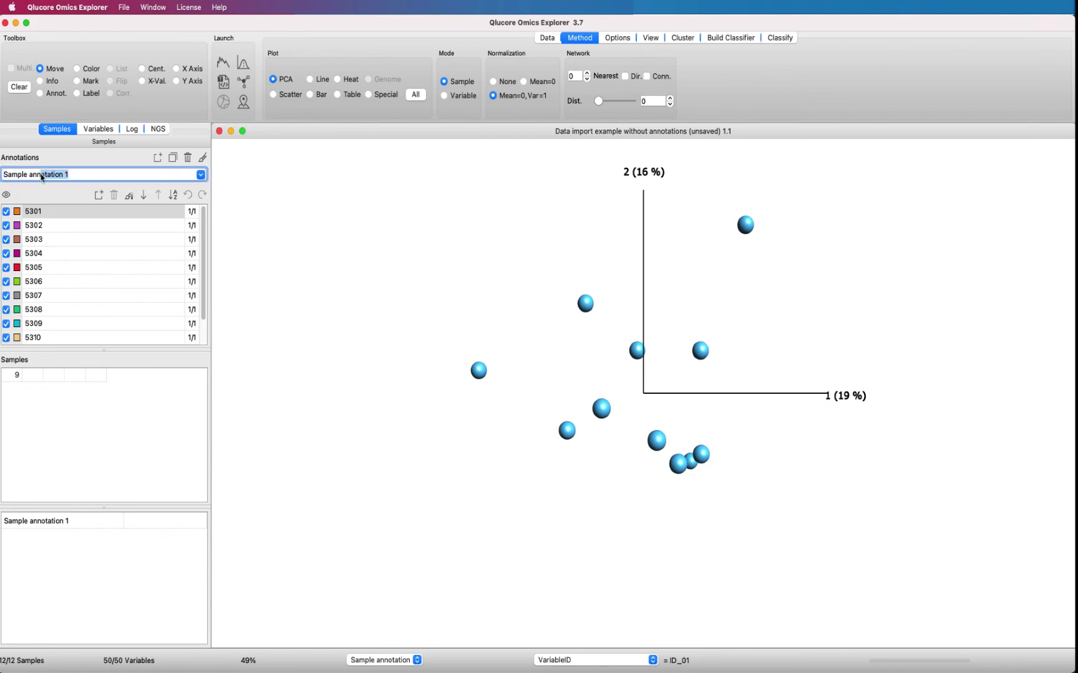
pyautogui.click(42, 174)
pyautogui.press('BackSpace')
pyautogui.press('BackSpace')
pyautogui.press('BackSpace')
pyautogui.press('BackSpace')
pyautogui.hotkey('shift', 'Right')
pyautogui.hotkey('shift', 'Right')
pyautogui.hotkey('shift', 'Right')
pyautogui.hotkey('shift', 'Right')
pyautogui.hotkey('shift', 'Right')
pyautogui.hotkey('shift', 'Right')
pyautogui.hotkey('shift', 'Right')
pyautogui.hotkey('shift', 'Right')
pyautogui.hotkey('shift', 'Right')
pyautogui.write('ID')
pyautogui.scroll(-2, 64, 250)
pyautogui.scroll(2, 64, 250)
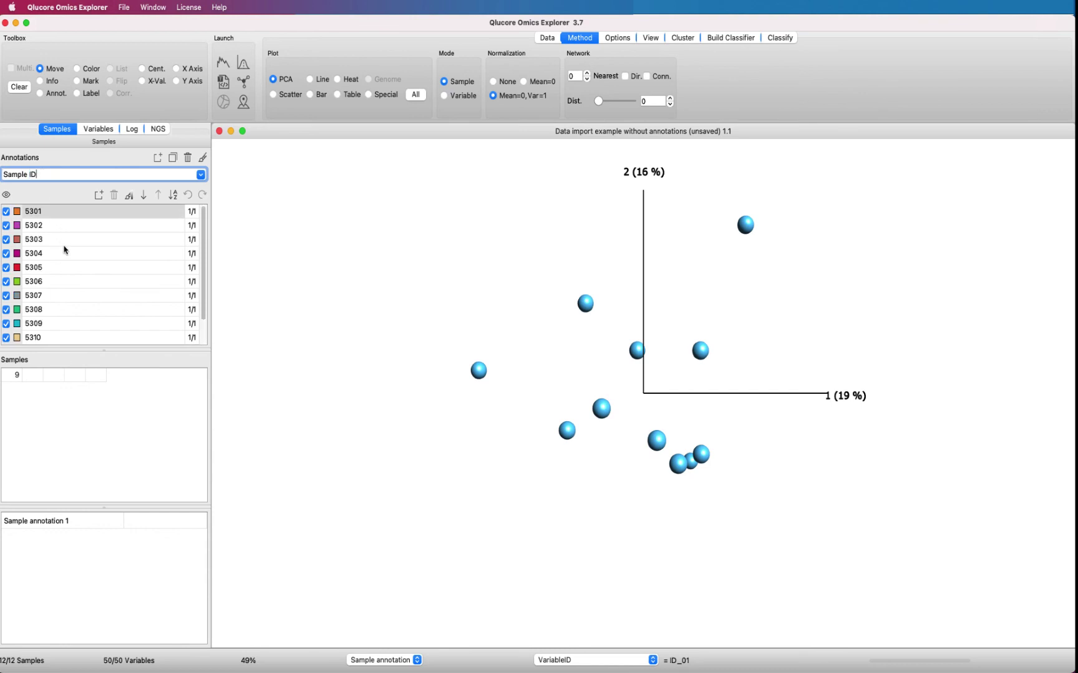
pyautogui.click(73, 163)
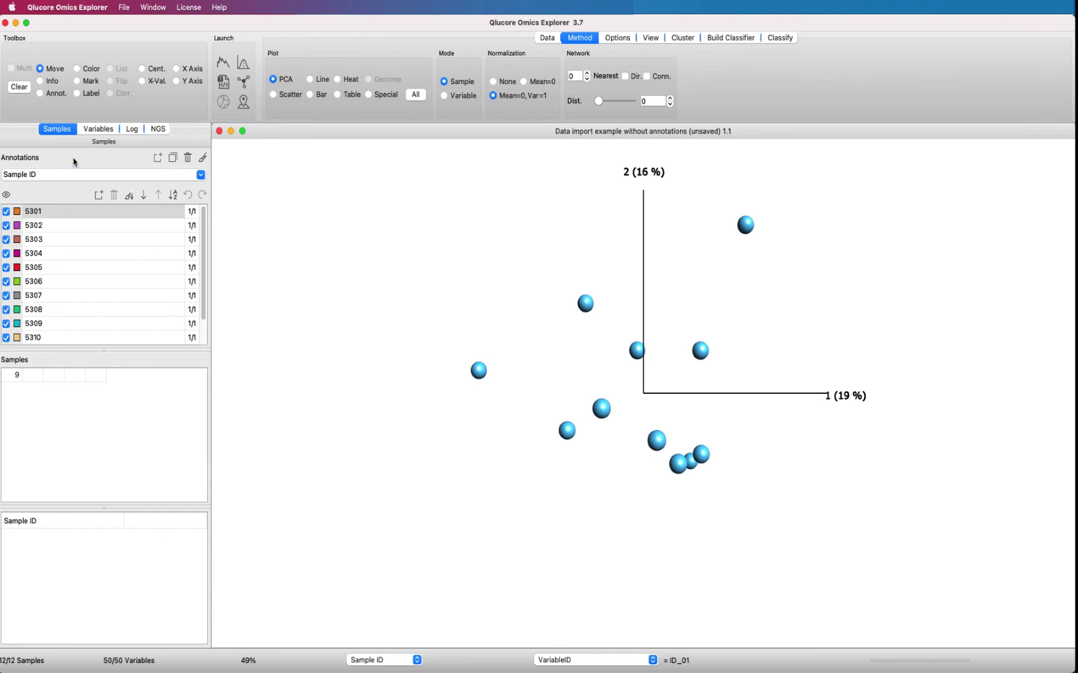